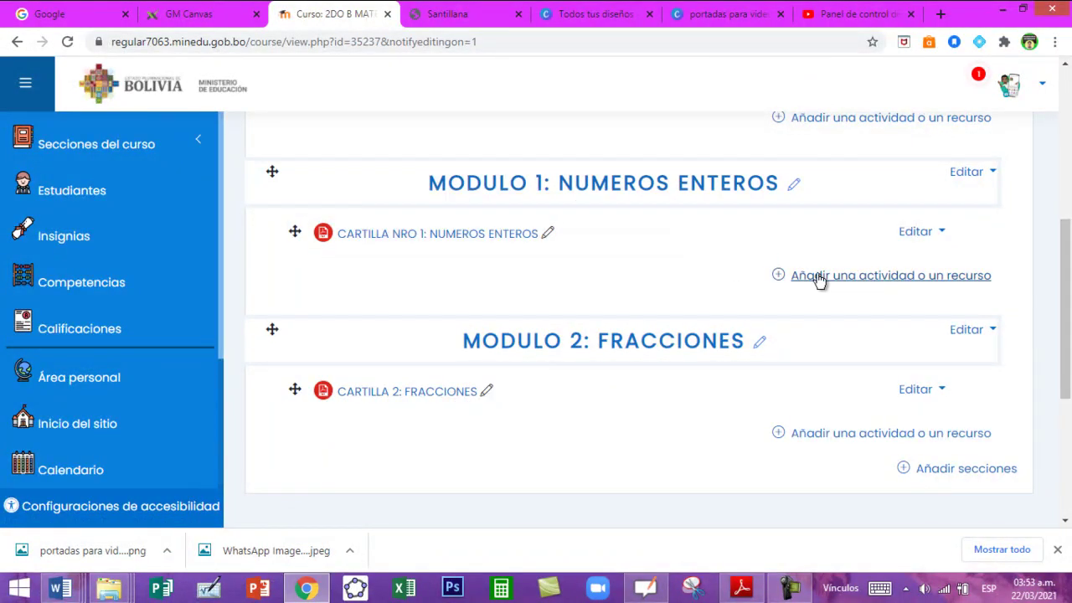
# - Add a new Cuestionario activity to the MODULO 1: NUMEROS ENTEROS section
pyautogui.click(898, 283)
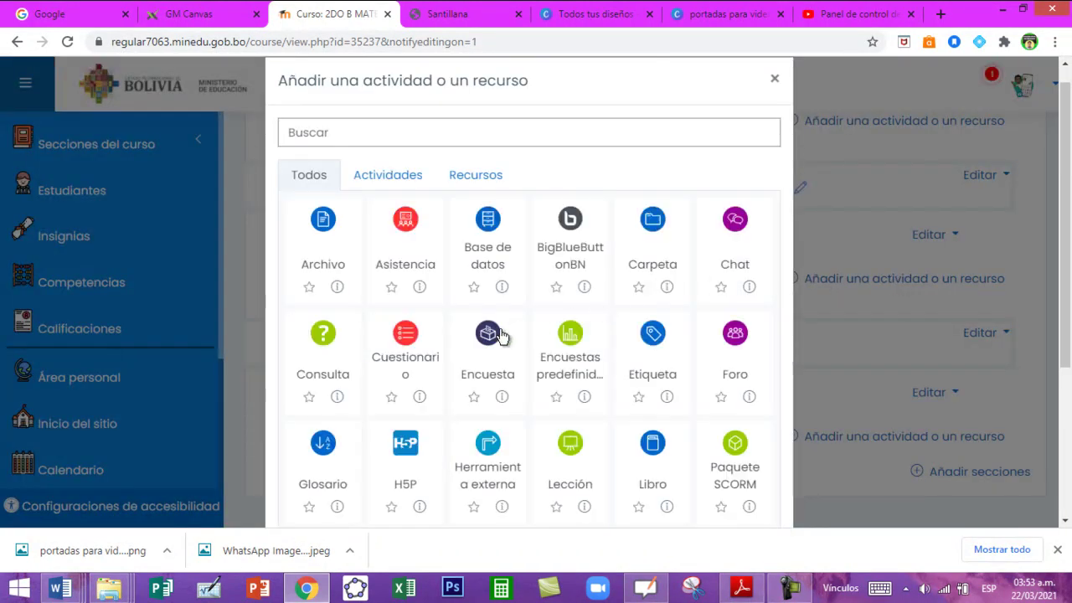
pyautogui.click(407, 339)
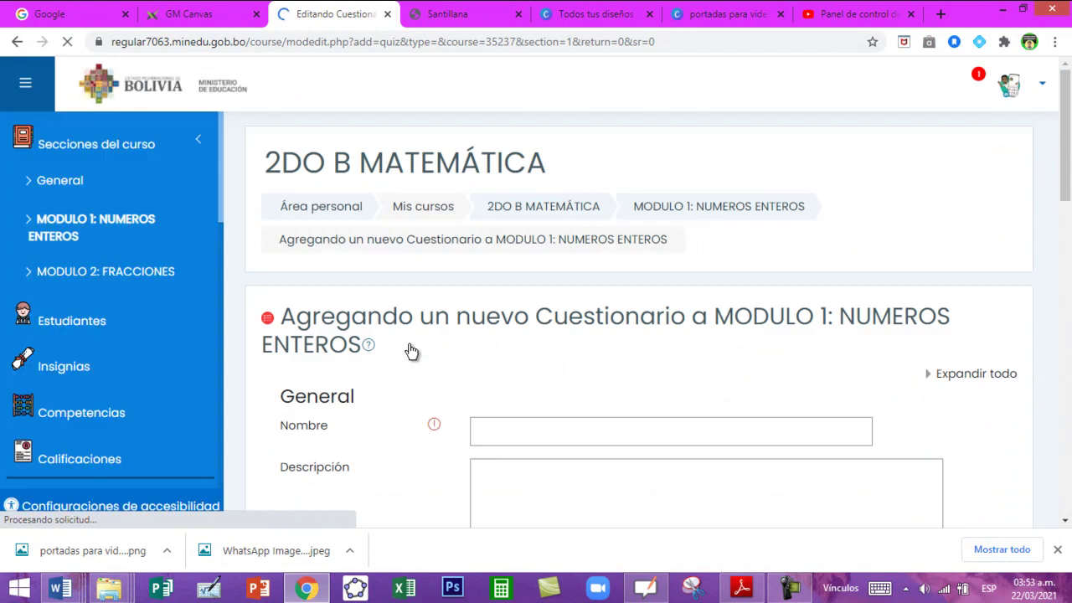
pyautogui.scroll(-2, 560, 364)
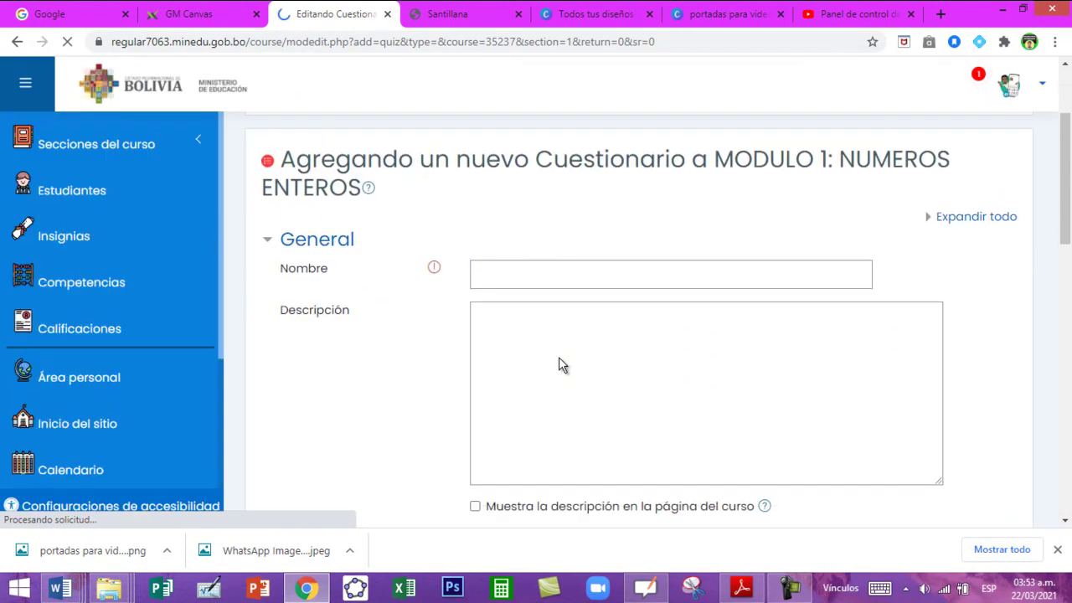
# - Name the questionnaire "EVALUACION NRO 1 NUMEROS ENTEROS"
pyautogui.click(516, 274)
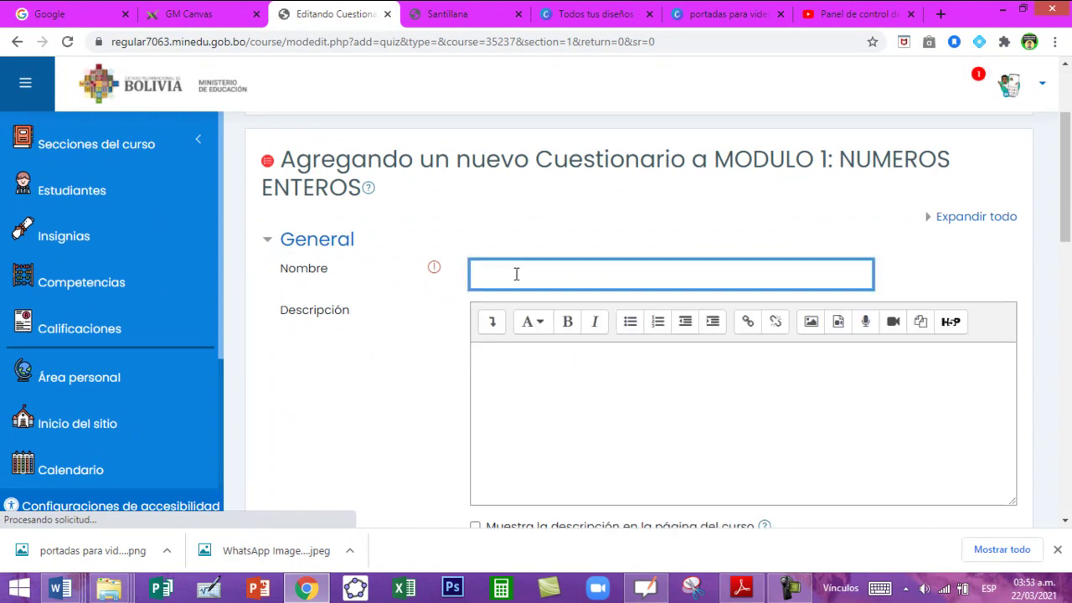
pyautogui.write('EVAL')
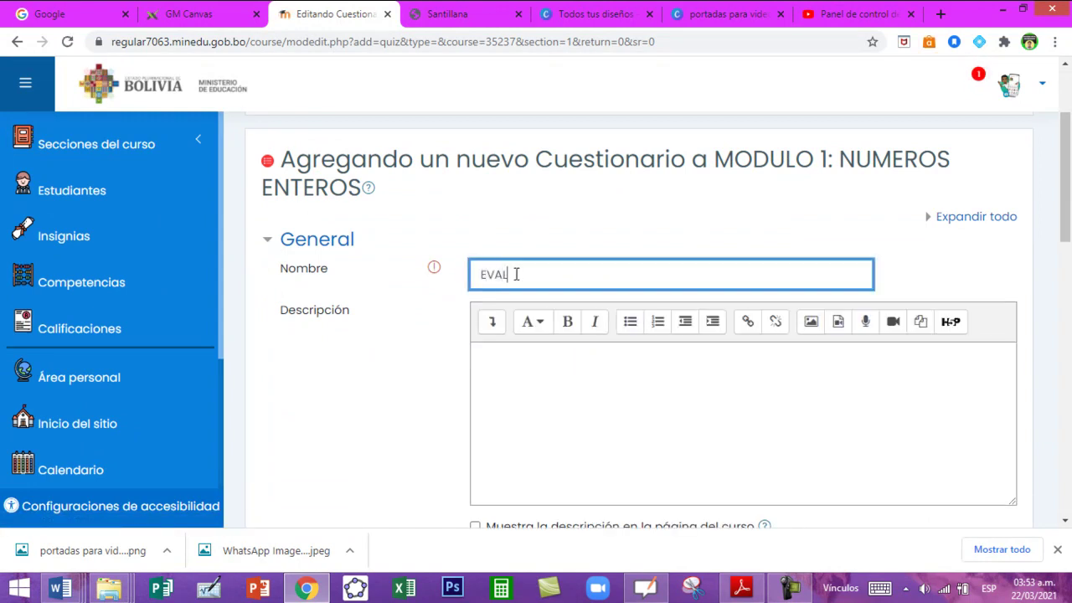
pyautogui.write('UACION NRO 1 NUMER')
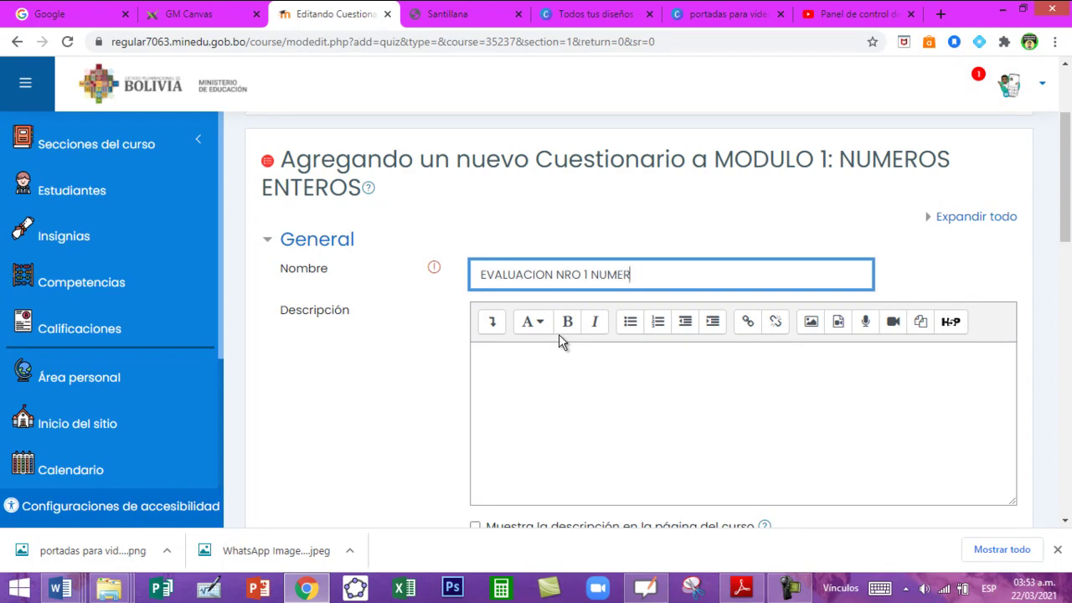
pyautogui.write('OS ENTEROS')
# - Write the description "ESTA EVALUACION ESTARA HABILITADA DURANTE UNA HORA." and, in a new paragraph, "LA PUNTUACION MAXIMA ES DE 35 PUNTOS"
pyautogui.click(555, 417)
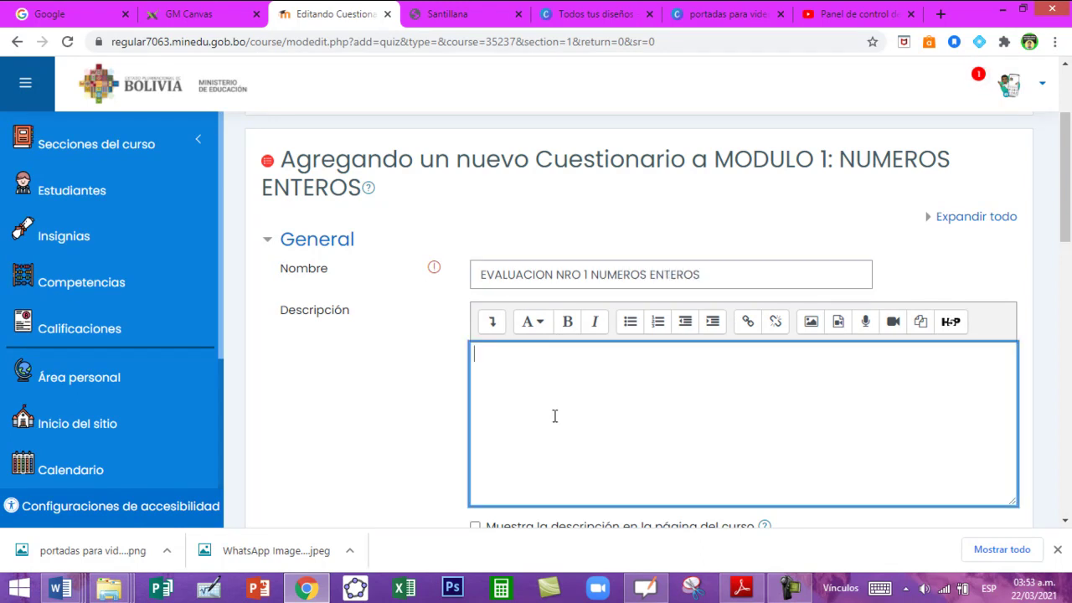
pyautogui.write('ESTA EVALUACION ESTARA HABILITADA DURANTE UNA HORA.  LA PUNTUACION MAXIMA ES DE 35 PUNTOS')
pyautogui.scroll(-1, 555, 417)
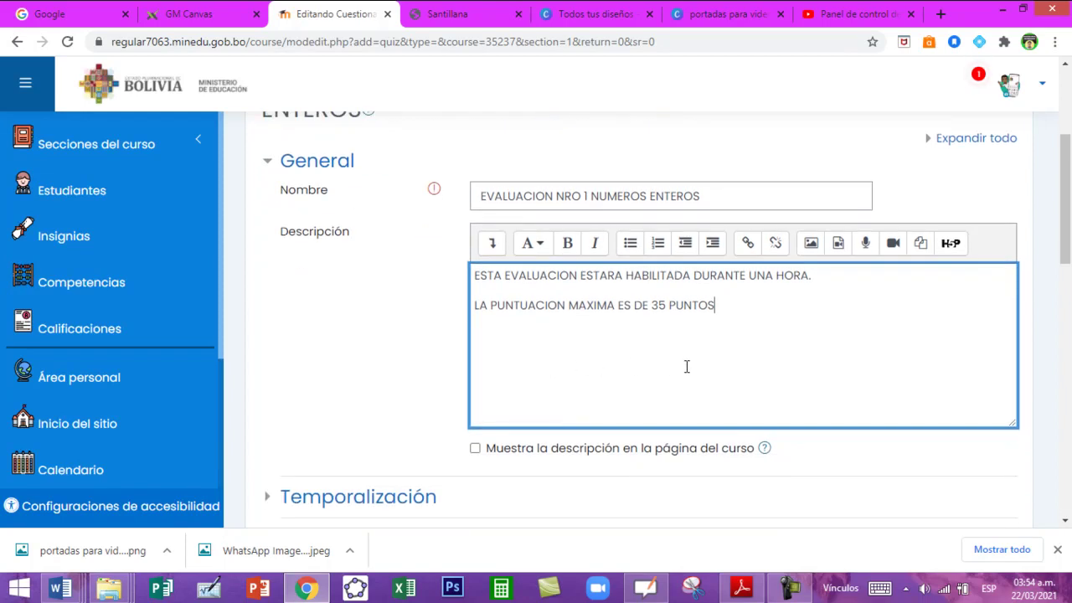
pyautogui.scroll(-2, 687, 366)
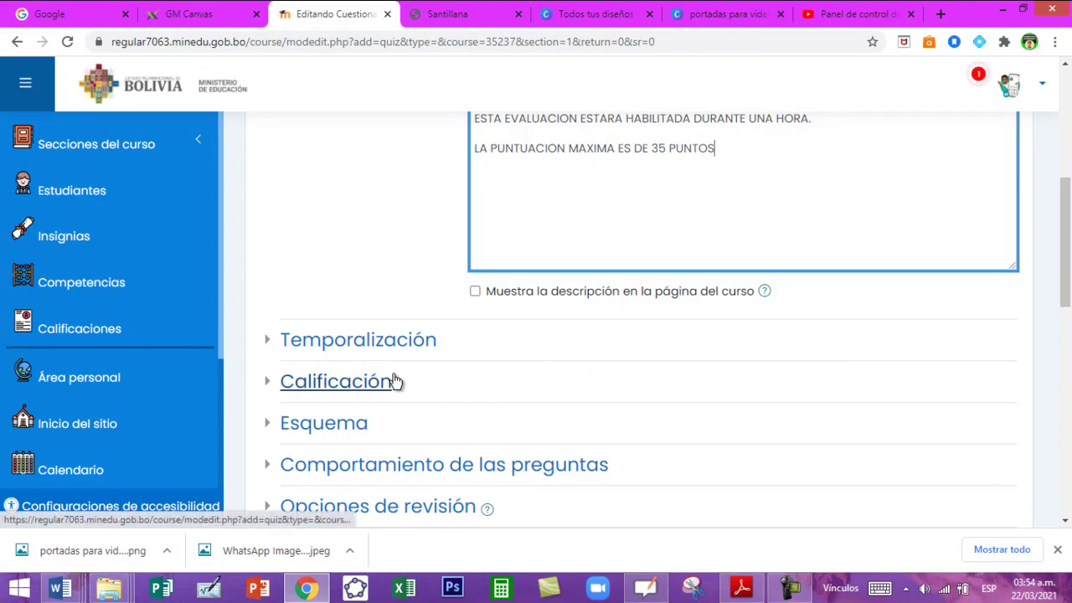
pyautogui.scroll(3, 315, 352)
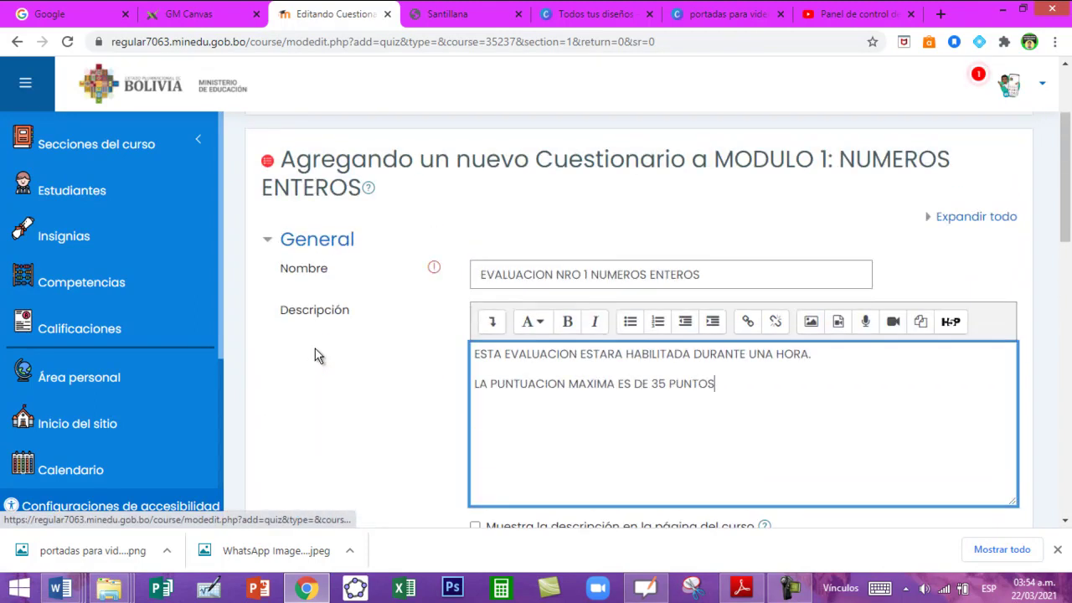
# - Enable the questionnaire's opening date under Temporalización and set its opening time to 15:30
pyautogui.scroll(-3, 315, 352)
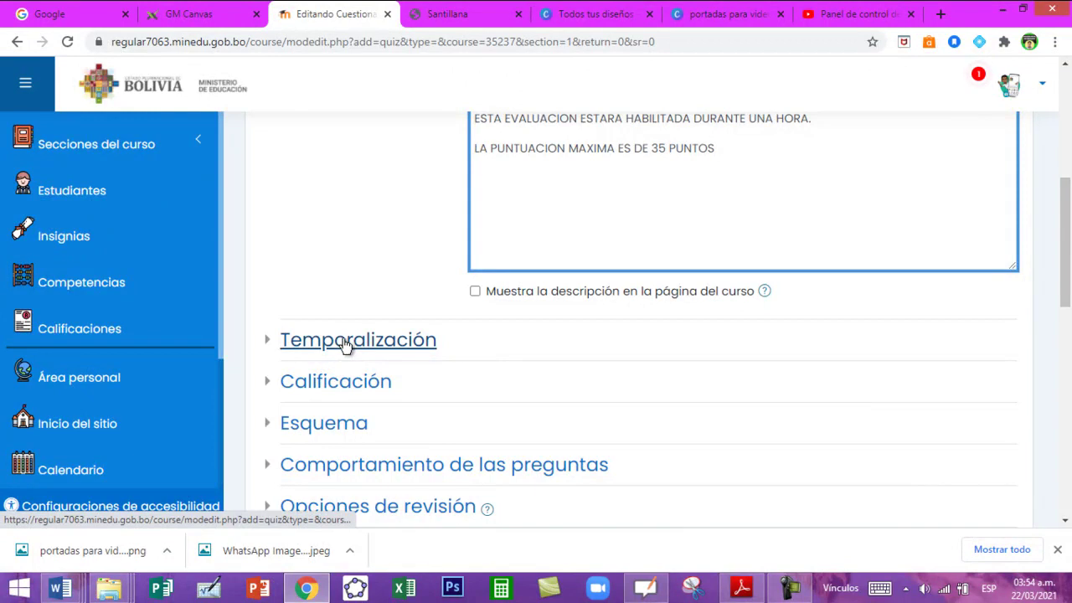
pyautogui.click(346, 344)
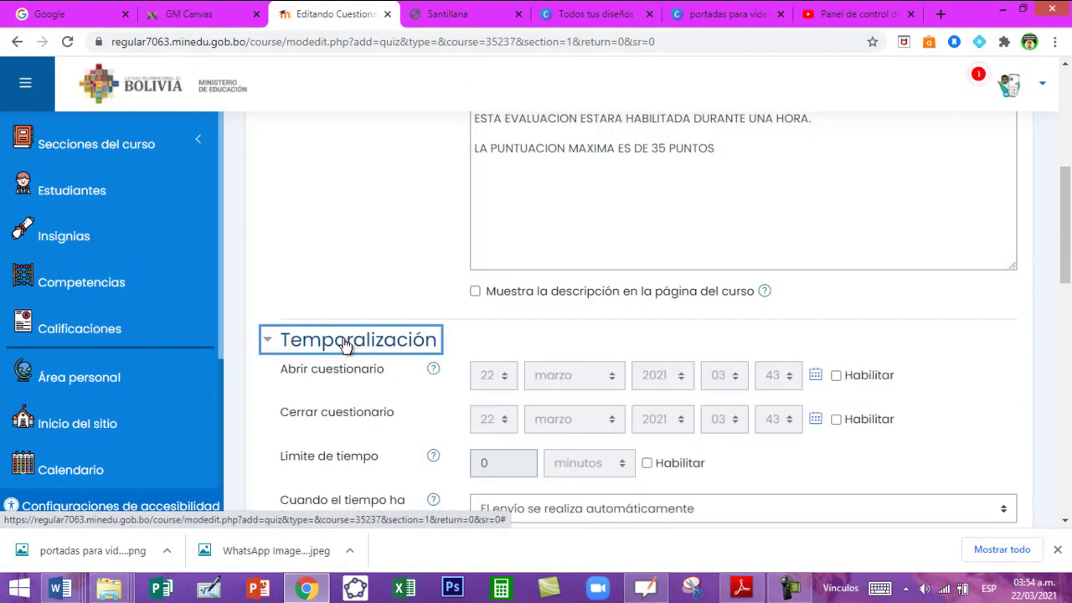
pyautogui.click(837, 376)
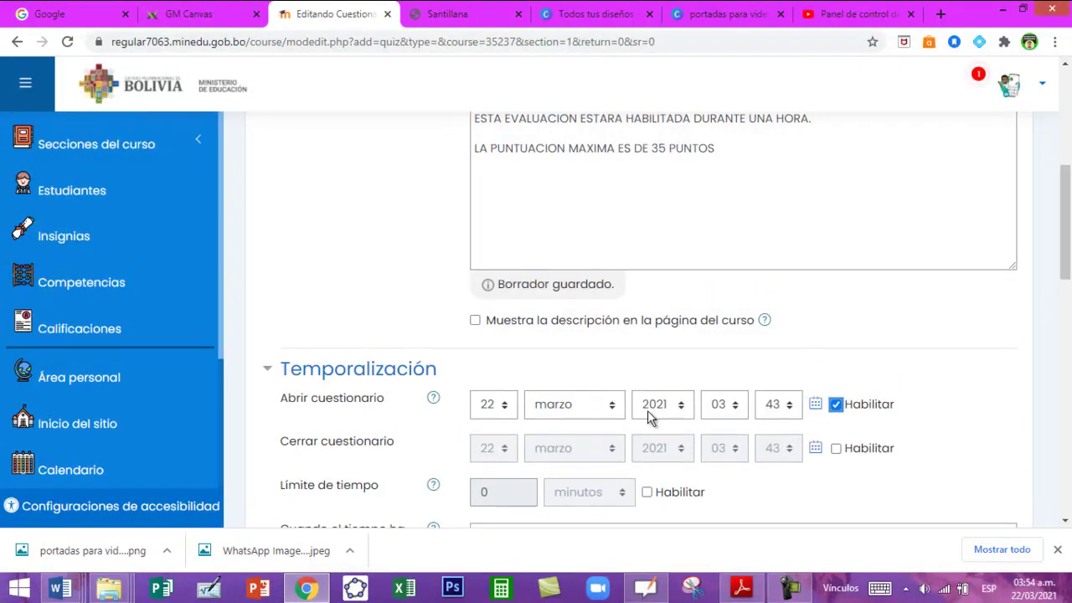
pyautogui.click(720, 410)
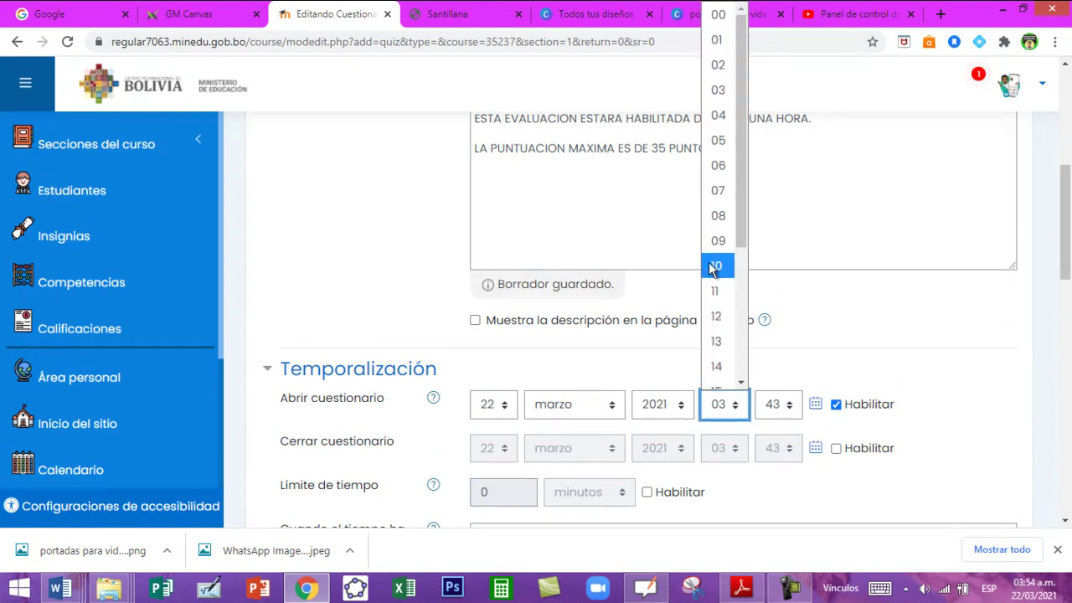
pyautogui.scroll(-3, 711, 268)
pyautogui.scroll(3, 712, 268)
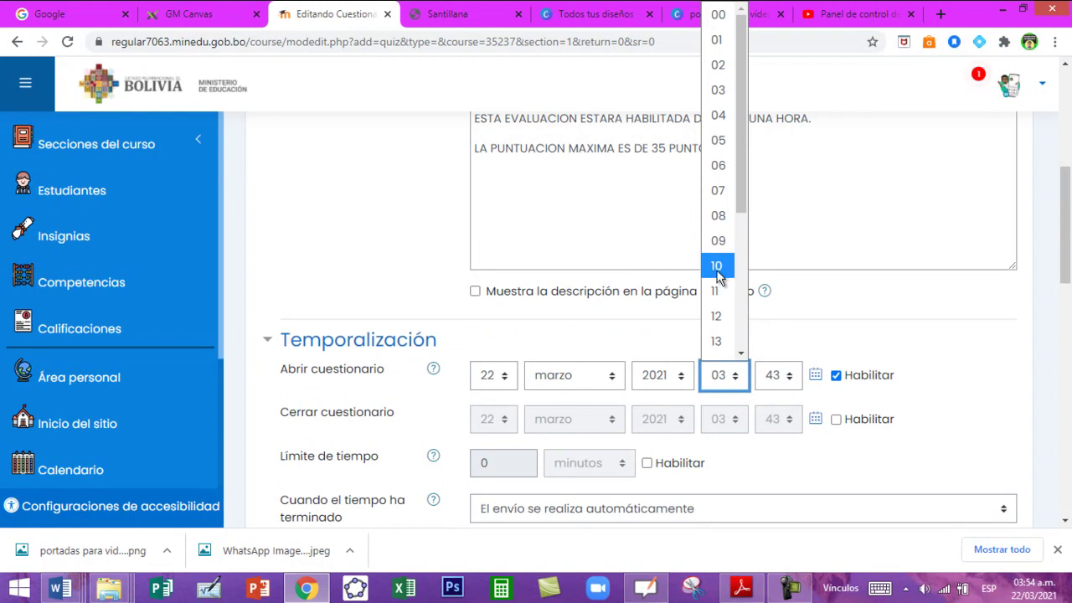
pyautogui.scroll(-2, 725, 268)
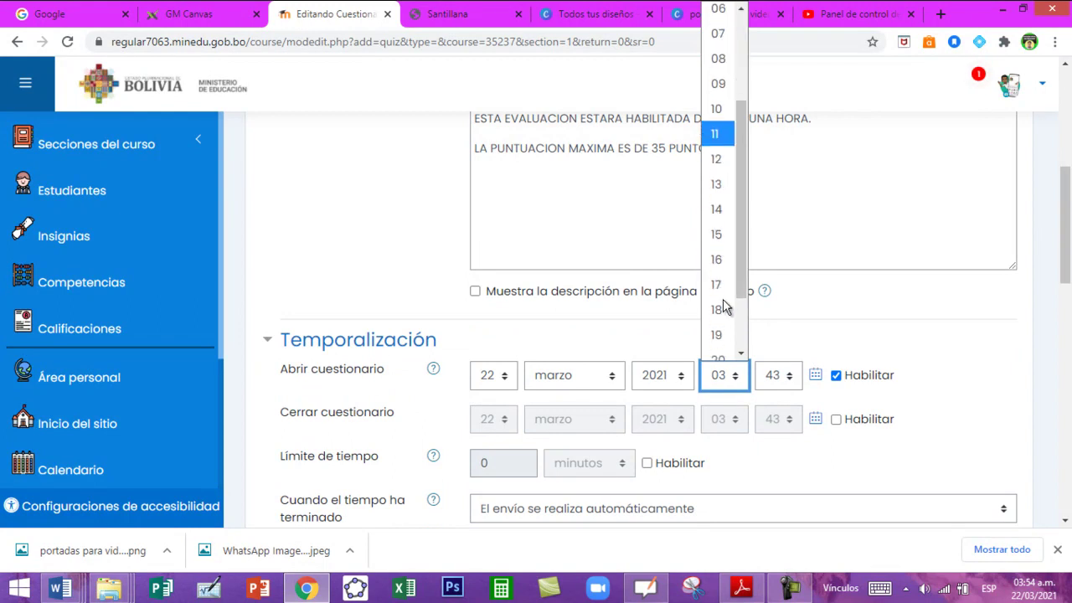
pyautogui.click(721, 236)
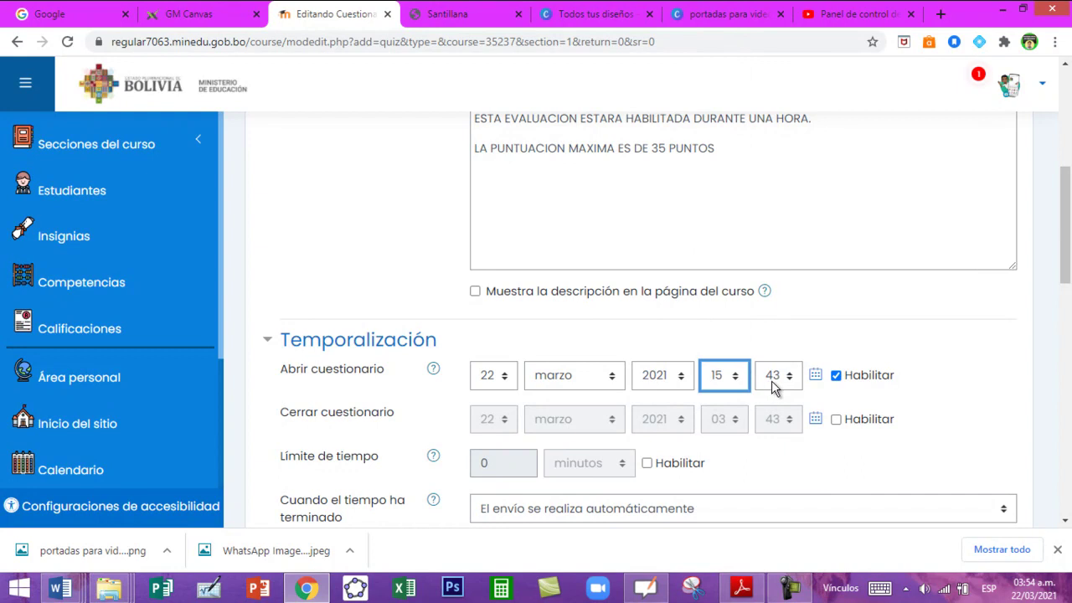
pyautogui.click(788, 589)
pyautogui.click(997, 513)
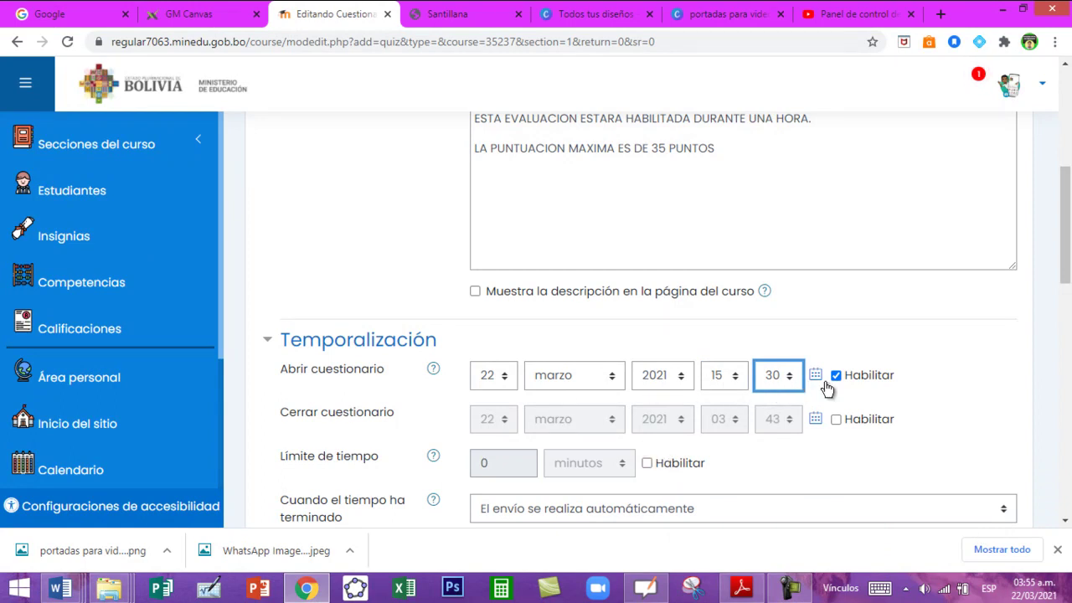
# - Enable the questionnaire's closing date and set its closing time to 16:30
pyautogui.click(835, 420)
pyautogui.click(734, 421)
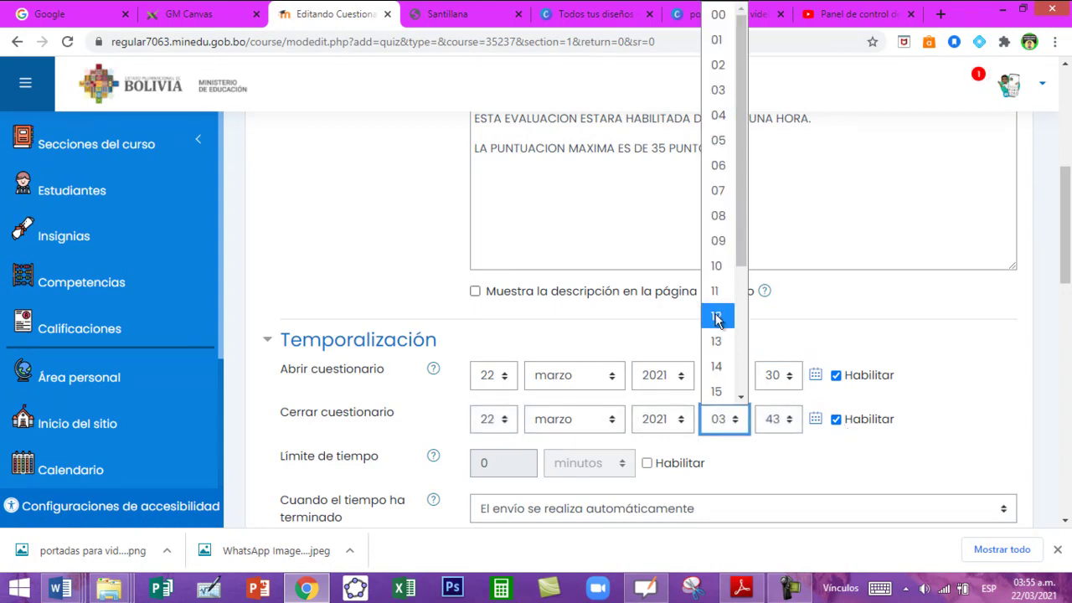
pyautogui.scroll(-3, 717, 319)
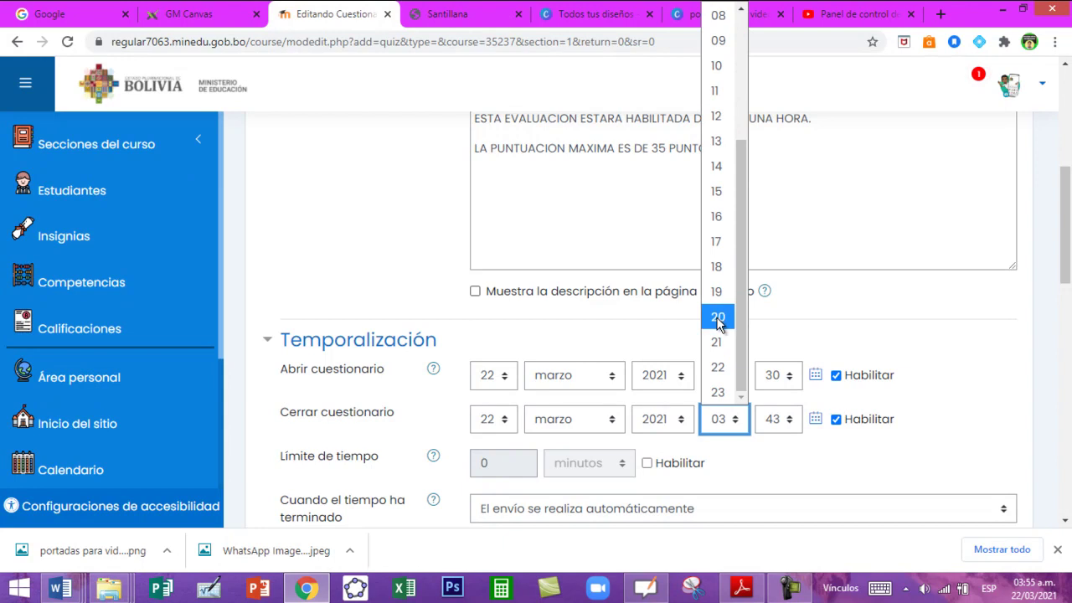
pyautogui.click(719, 197)
pyautogui.click(779, 423)
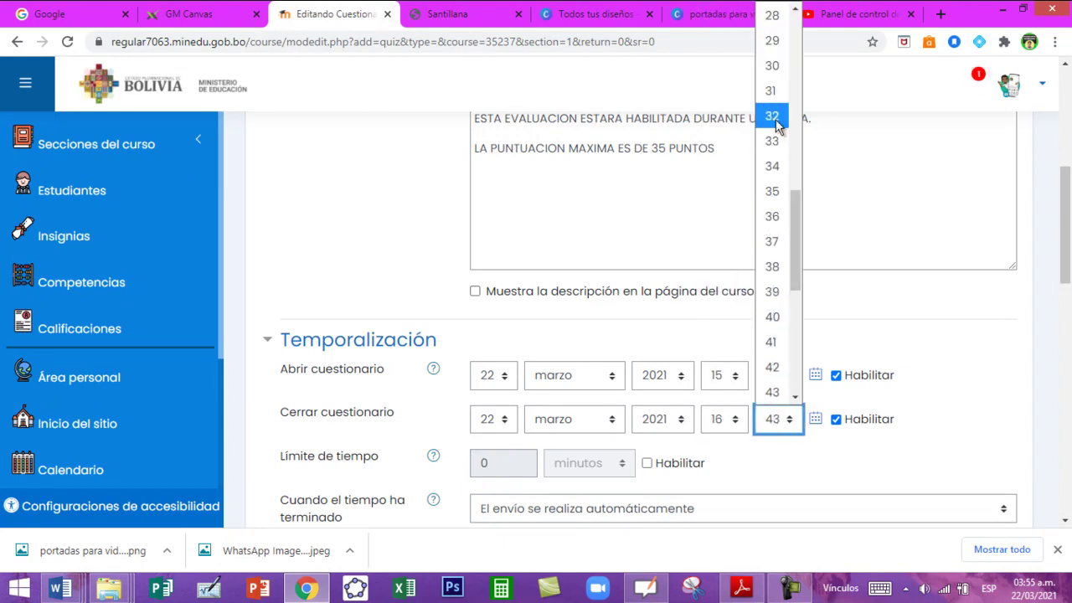
pyautogui.click(778, 67)
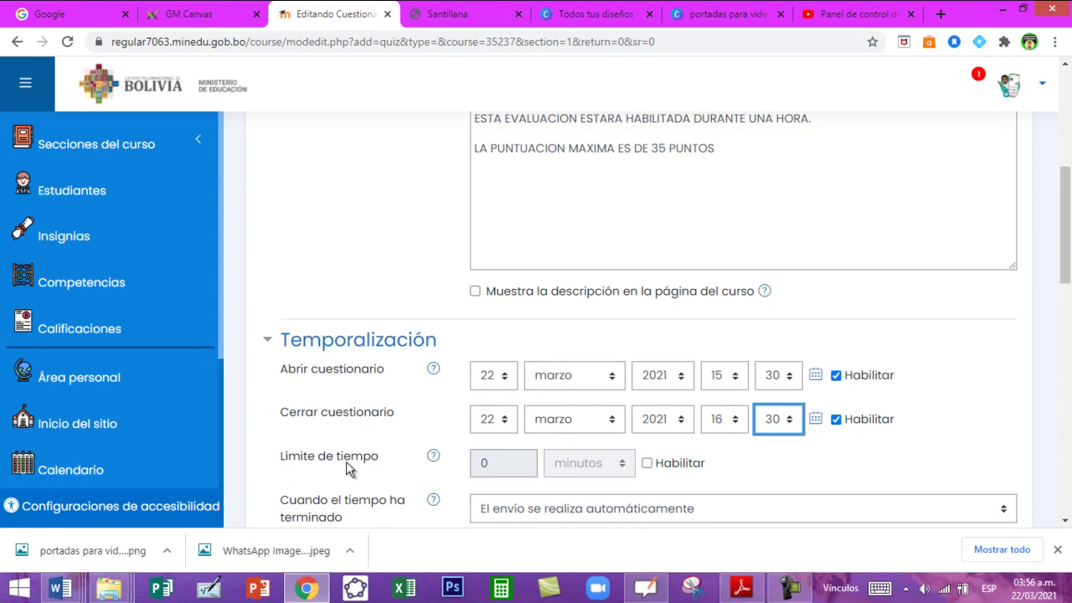
# - Enable the time limit for the questionnaire and set it to 30 minutes
pyautogui.click(648, 463)
pyautogui.click(492, 469)
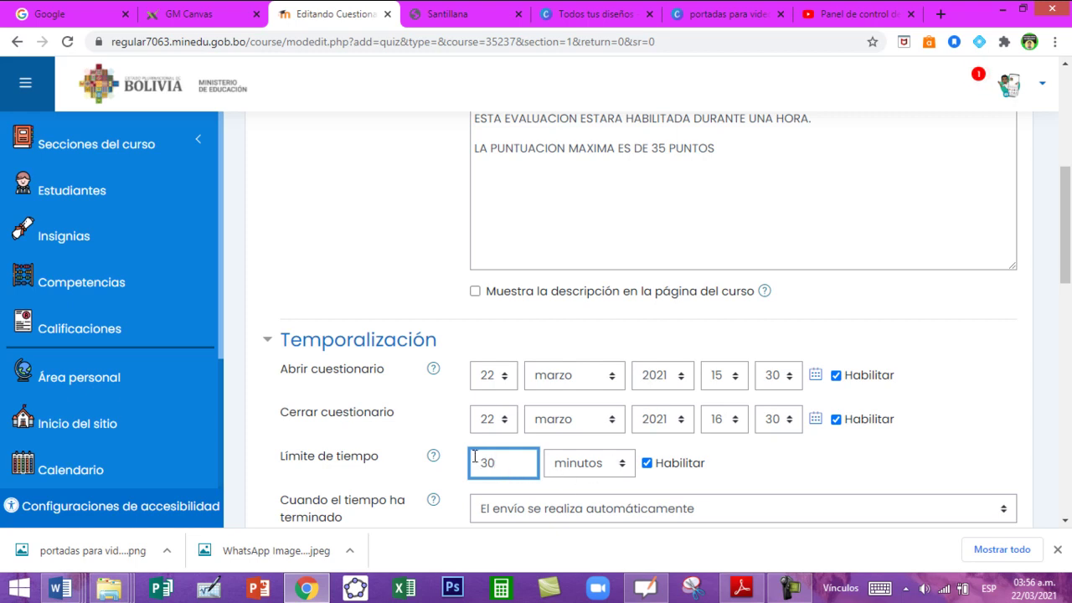
pyautogui.click(447, 435)
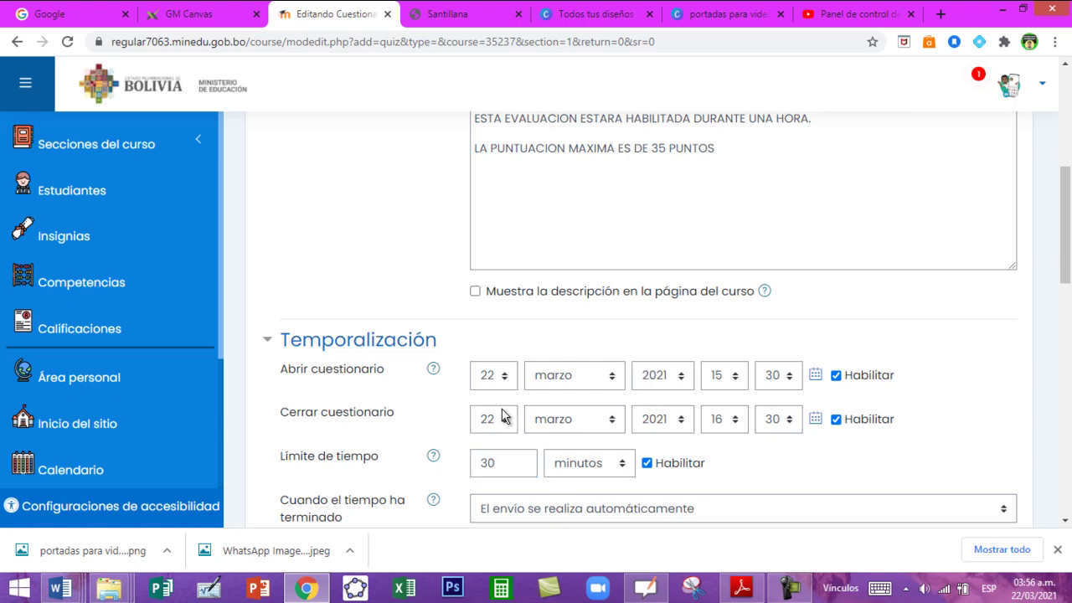
# - Set the questionnaire's grade category to SABER in the Calificación settings
pyautogui.scroll(-2, 603, 434)
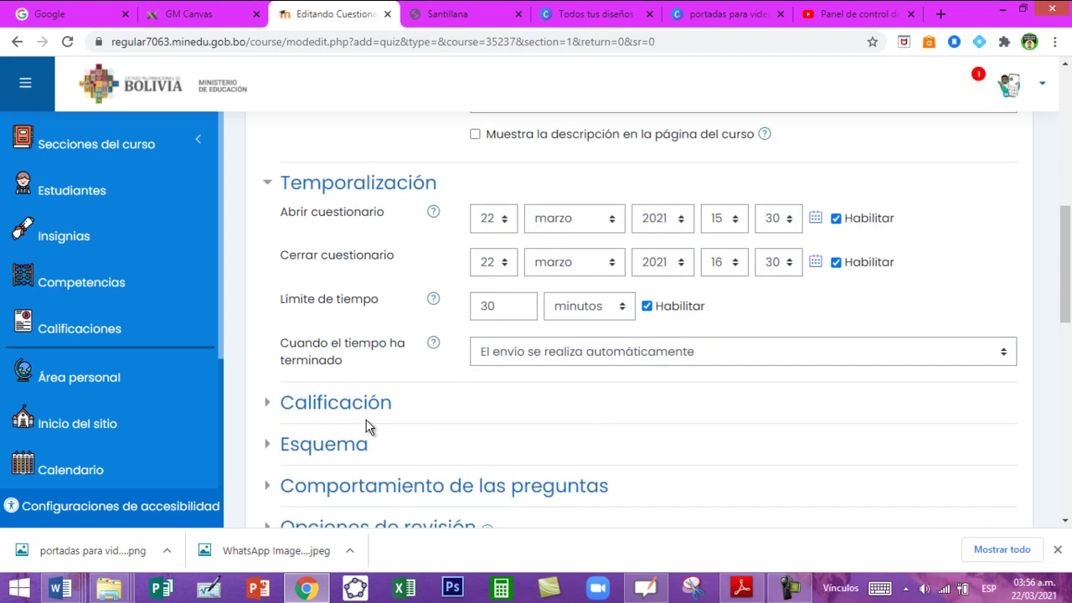
pyautogui.scroll(-1, 368, 426)
pyautogui.click(350, 329)
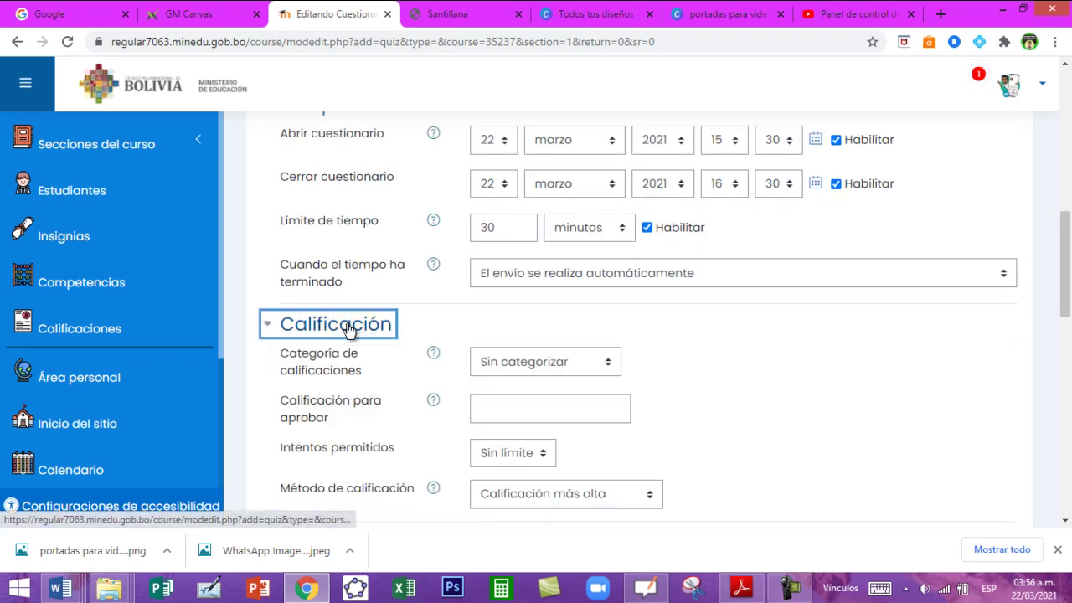
pyautogui.click(508, 371)
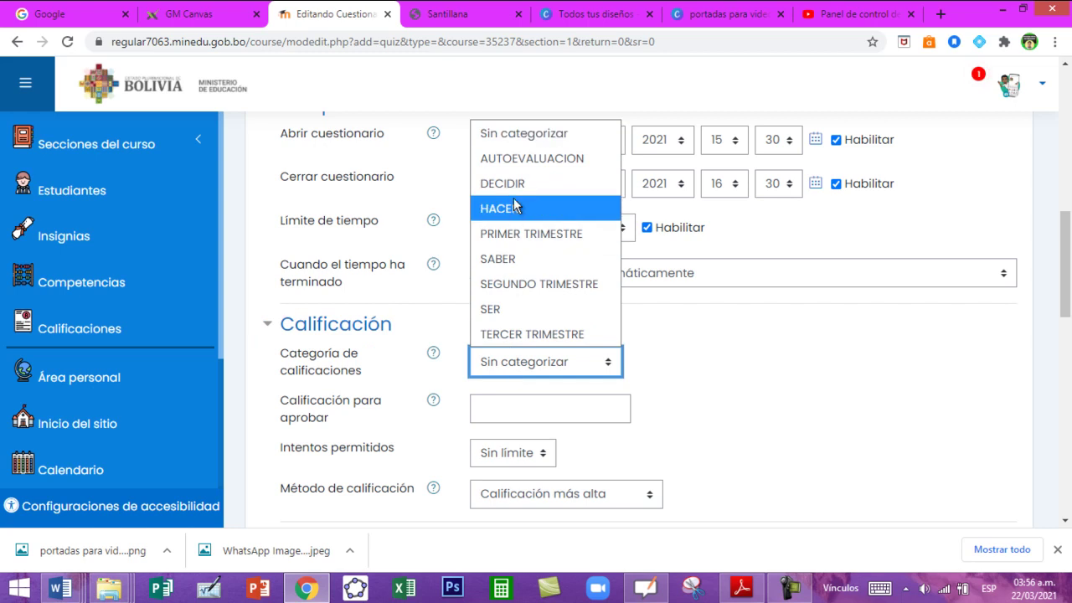
pyautogui.click(537, 260)
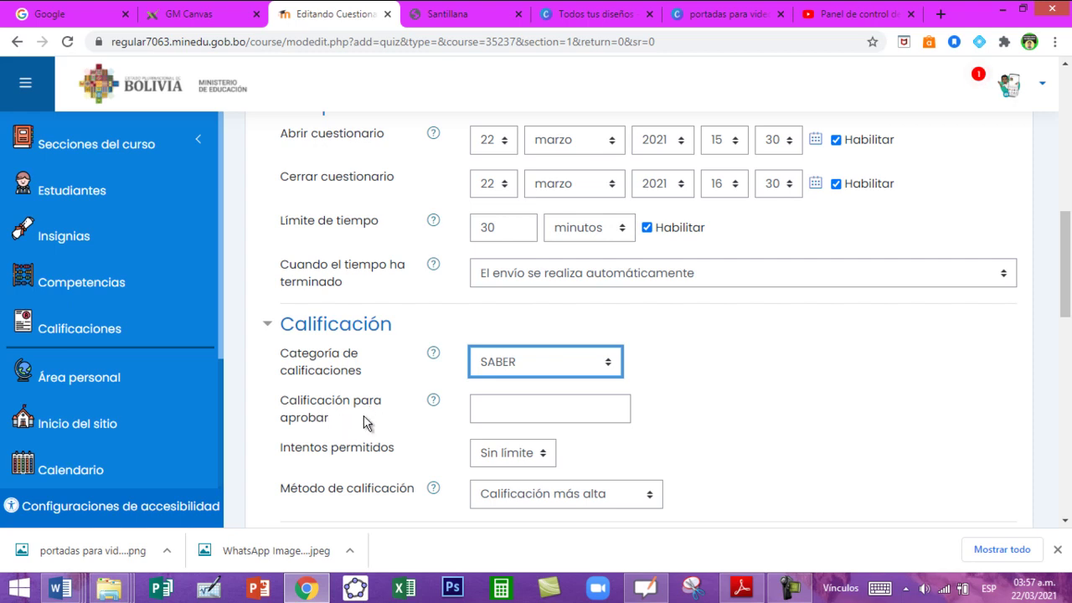
# - Limit the permitted attempts for the questionnaire to 1
pyautogui.scroll(-1, 526, 418)
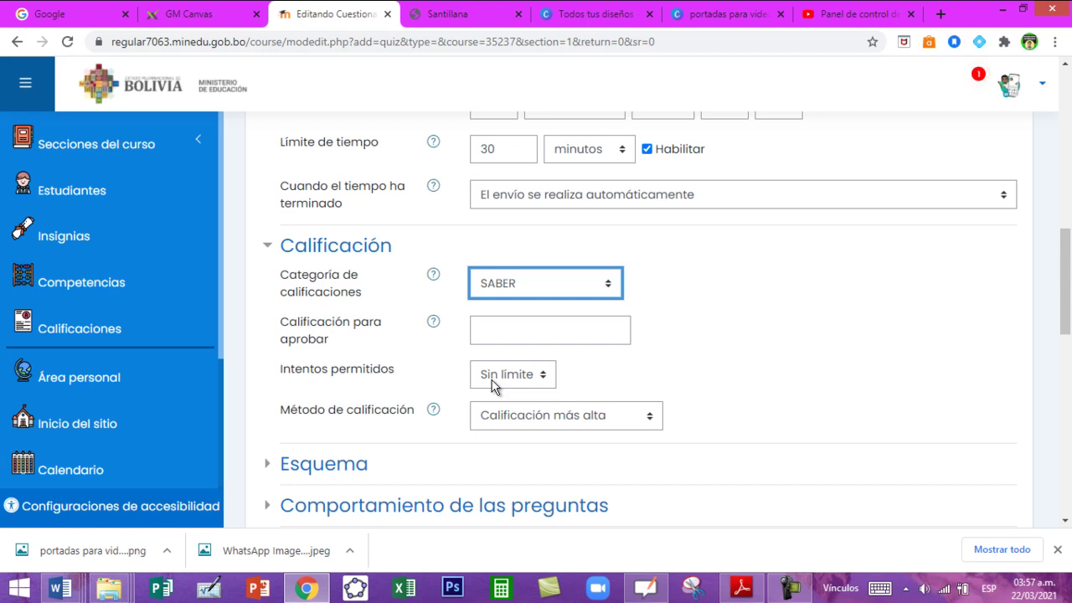
pyautogui.click(492, 386)
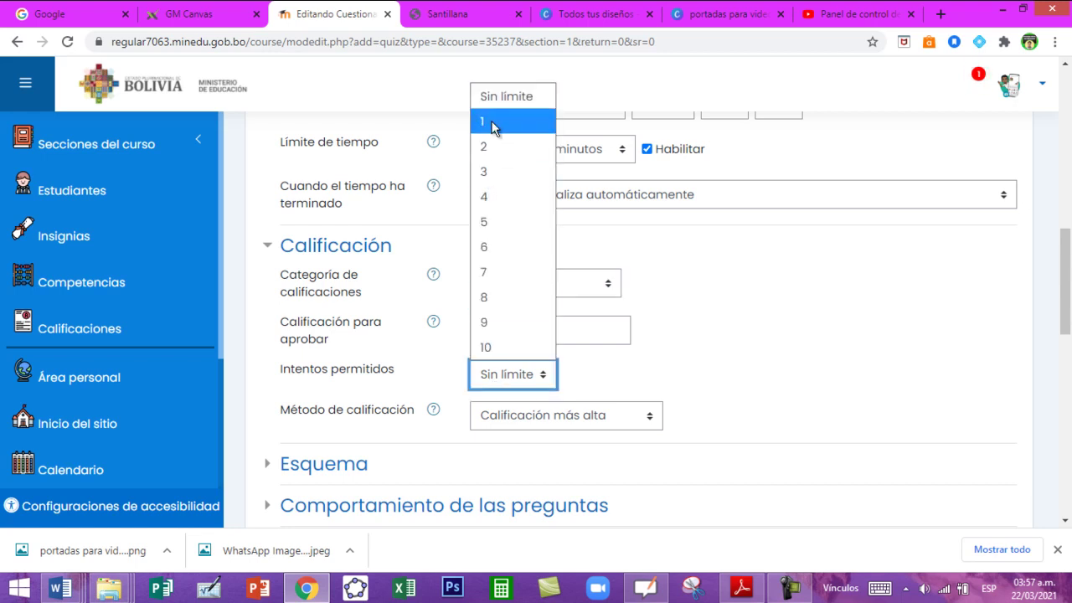
pyautogui.press('Escape')
pyautogui.press('Down')
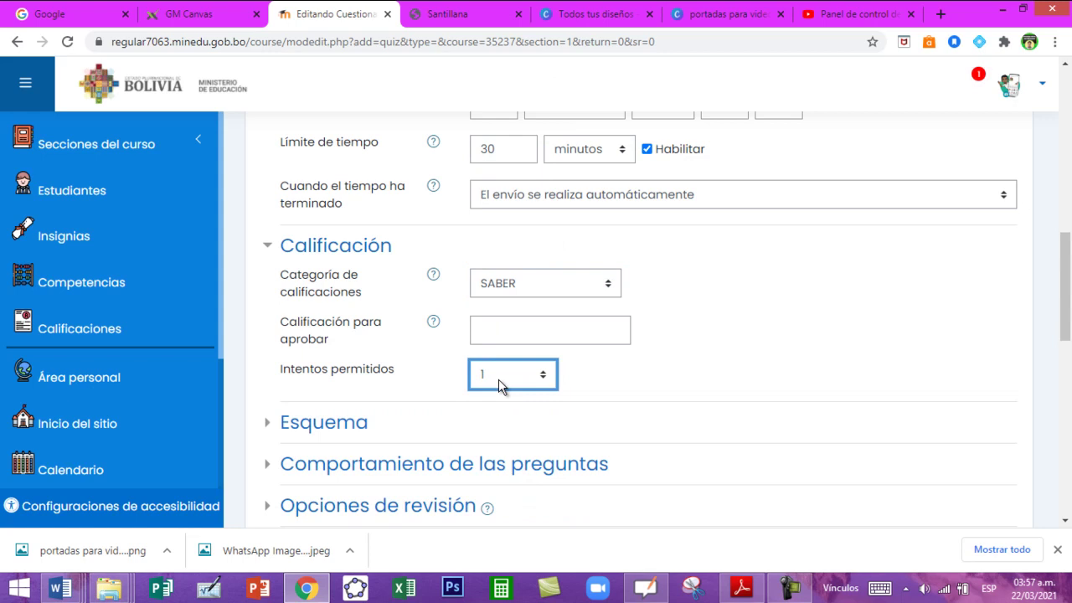
# - Expand the Esquema and Comportamiento de las preguntas sections and review their page layout, answer shuffling and feedback settings
pyautogui.scroll(-2, 590, 374)
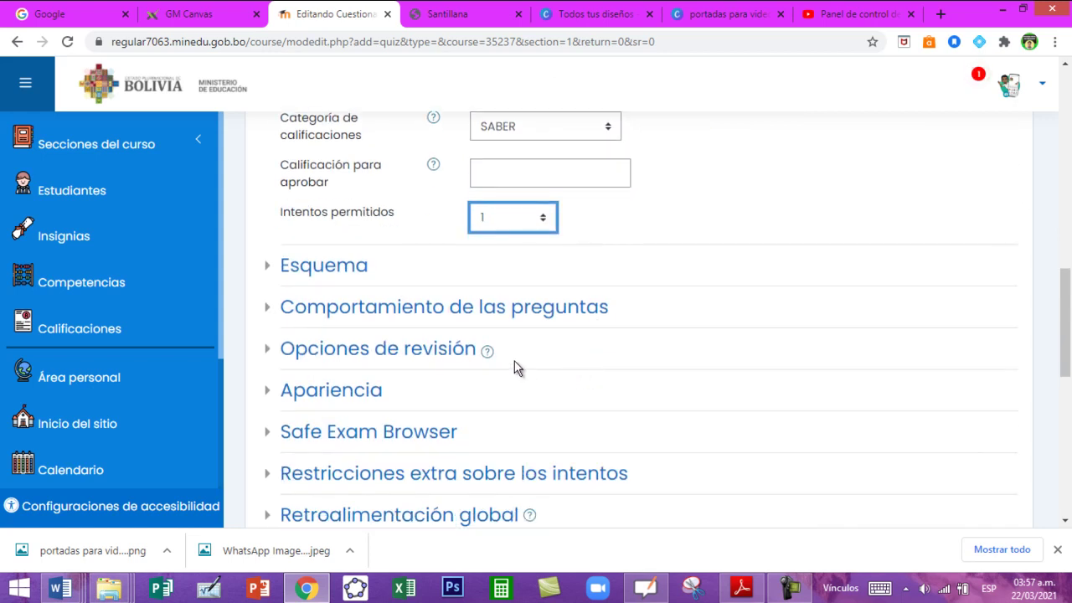
pyautogui.click(341, 273)
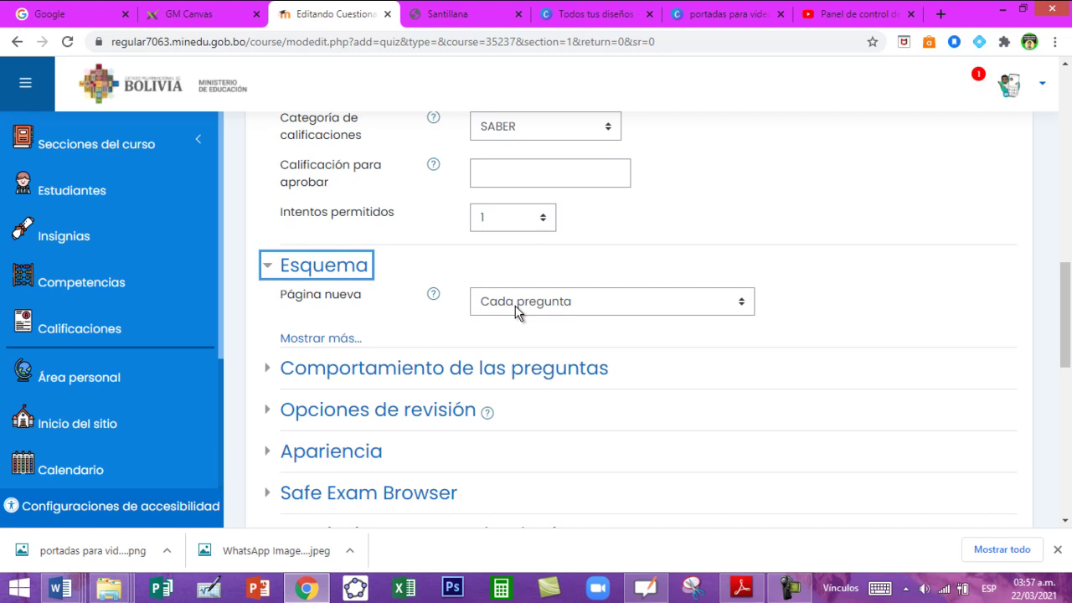
pyautogui.click(467, 374)
pyautogui.scroll(-1, 467, 373)
pyautogui.scroll(-1, 467, 374)
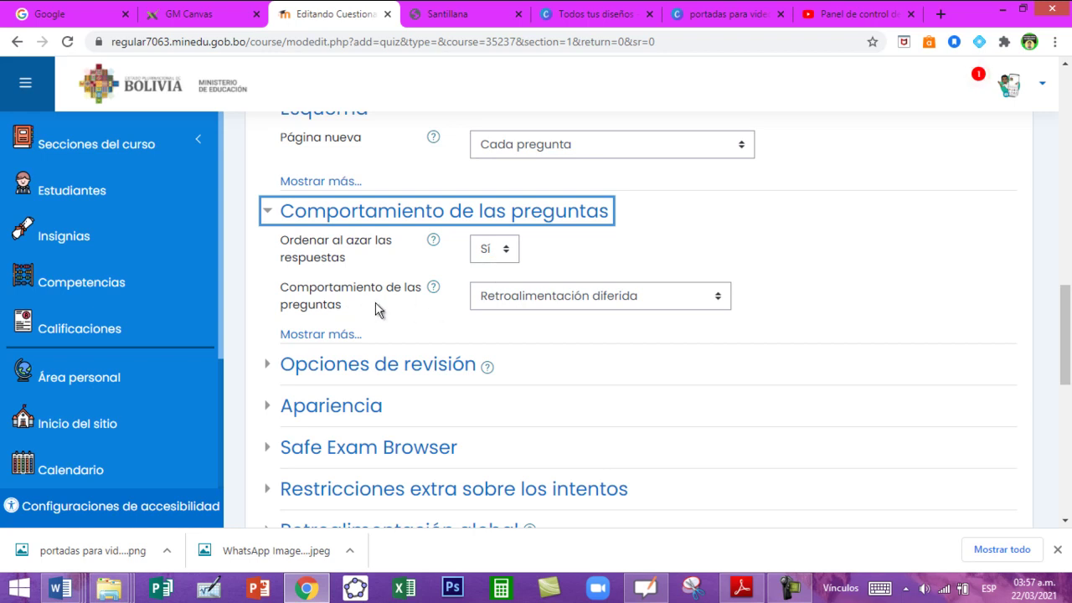
pyautogui.click(360, 260)
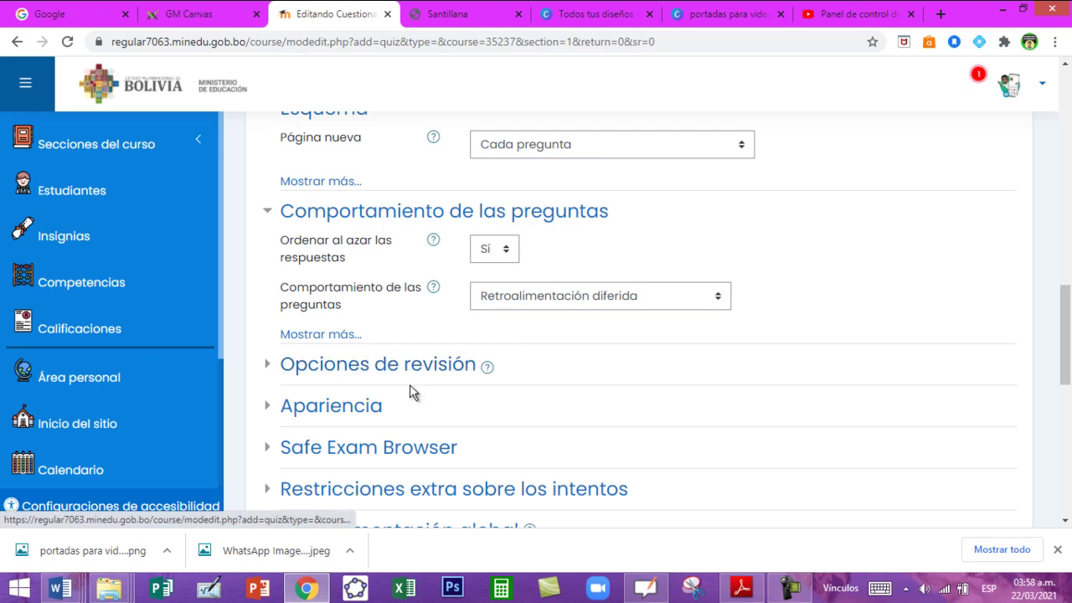
# - Expand the Opciones de revisión section and disable Si fue correcta and Respuesta correcta under Más tarde, mientras el cuestionario está aún abierto
pyautogui.click(344, 376)
pyautogui.scroll(-2, 383, 394)
pyautogui.scroll(-2, 382, 393)
pyautogui.click(383, 389)
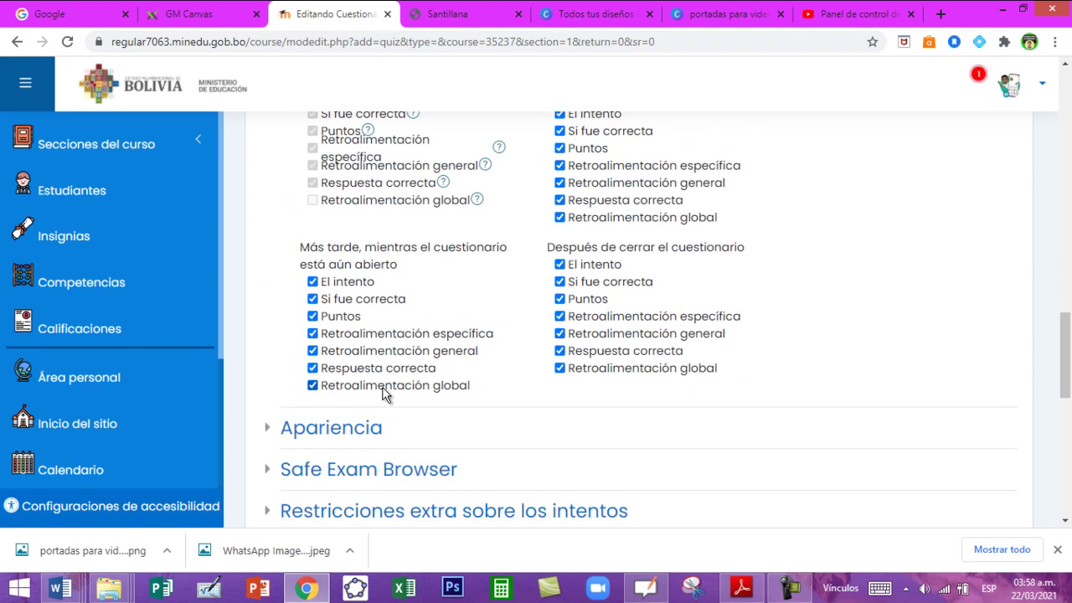
pyautogui.scroll(1, 383, 393)
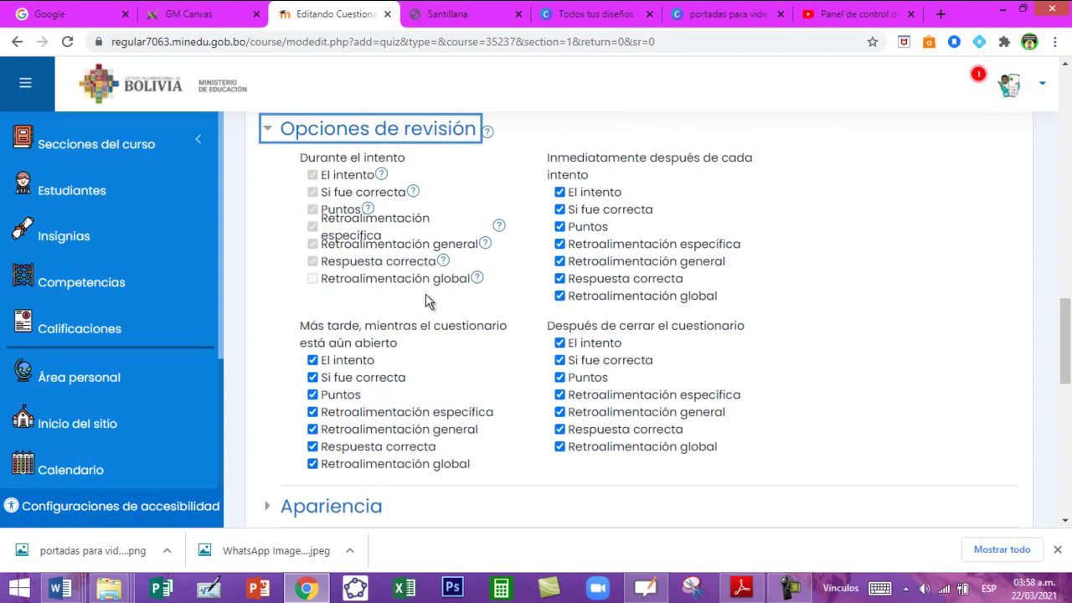
pyautogui.scroll(2, 425, 292)
pyautogui.scroll(-2, 534, 405)
pyautogui.click(313, 378)
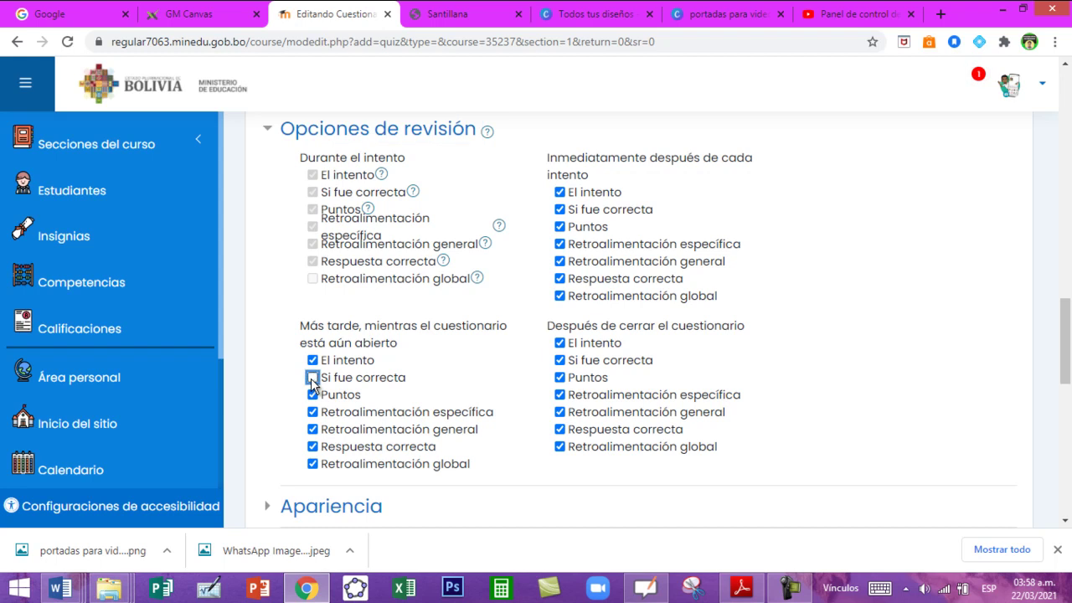
pyautogui.click(311, 449)
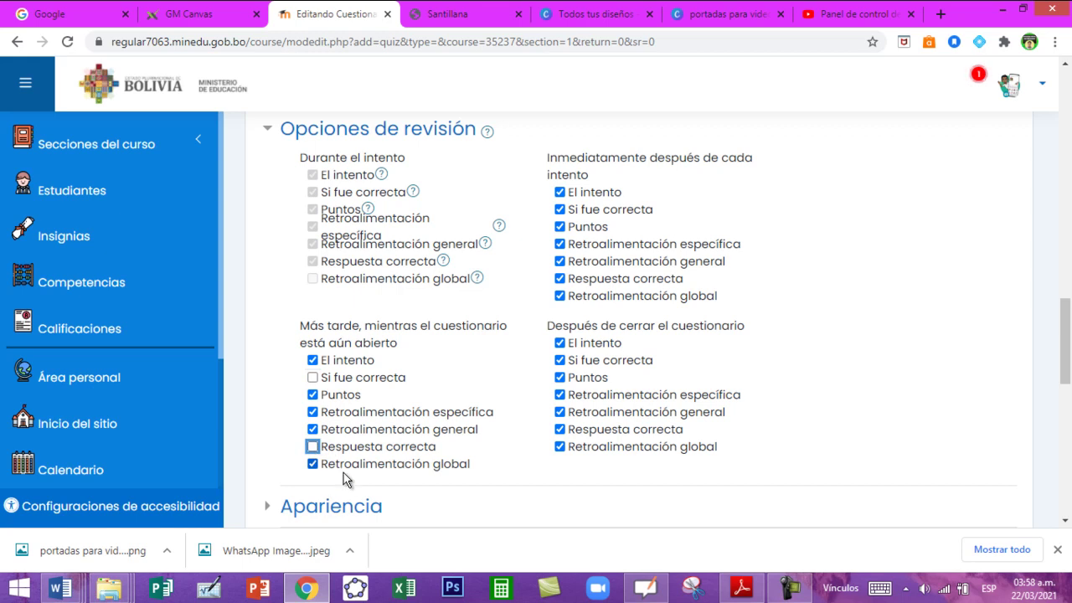
# - Disable Si fue correcta and Respuesta correcta for both Inmediatamente después de cada intento and Después de cerrar el cuestionario
pyautogui.click(560, 210)
pyautogui.click(560, 279)
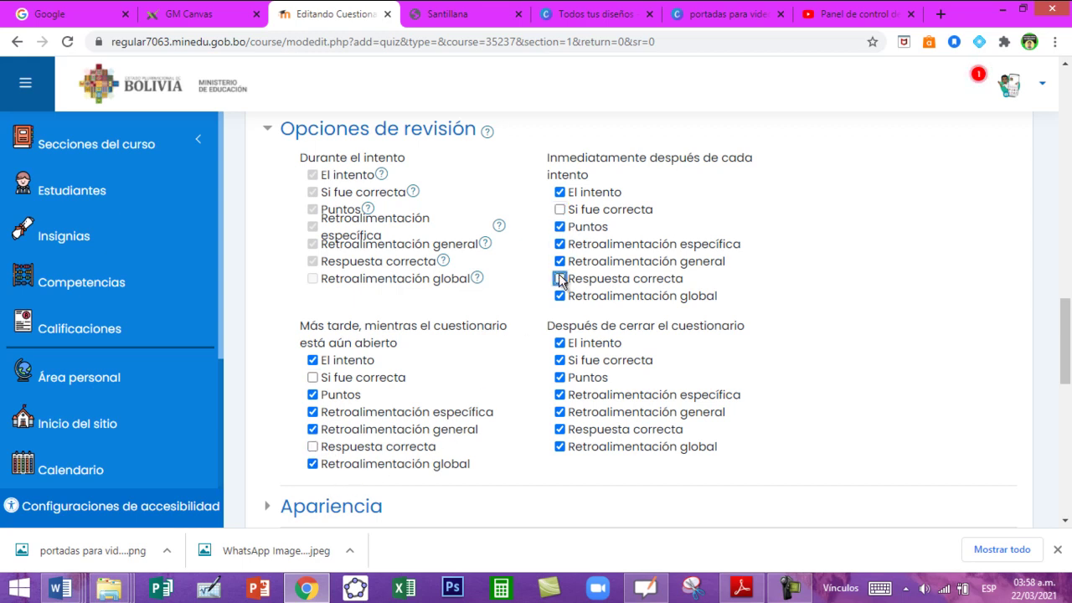
pyautogui.click(562, 360)
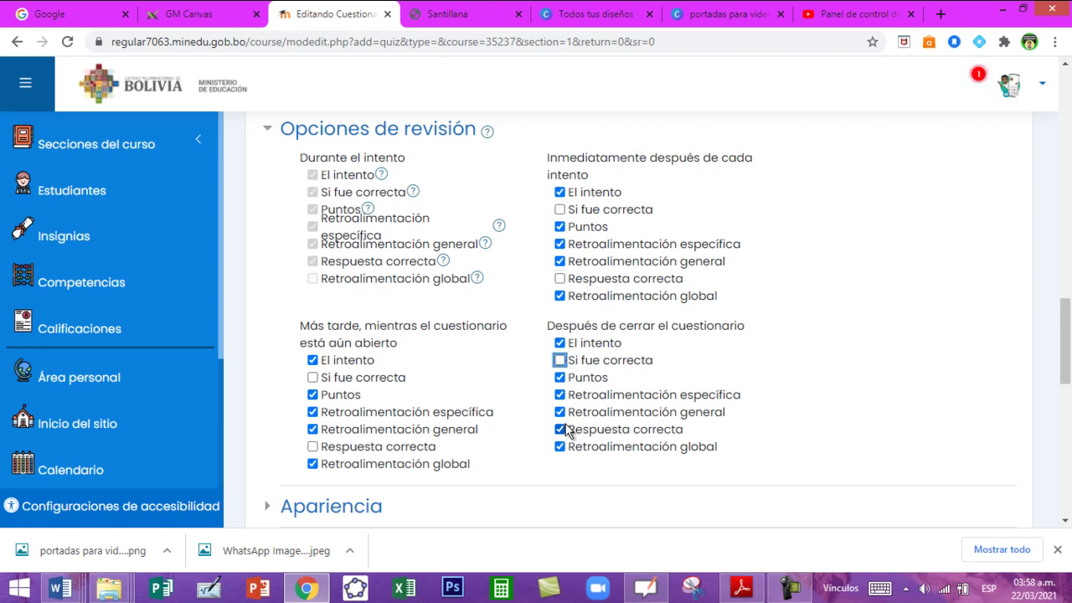
pyautogui.click(561, 429)
pyautogui.click(561, 429)
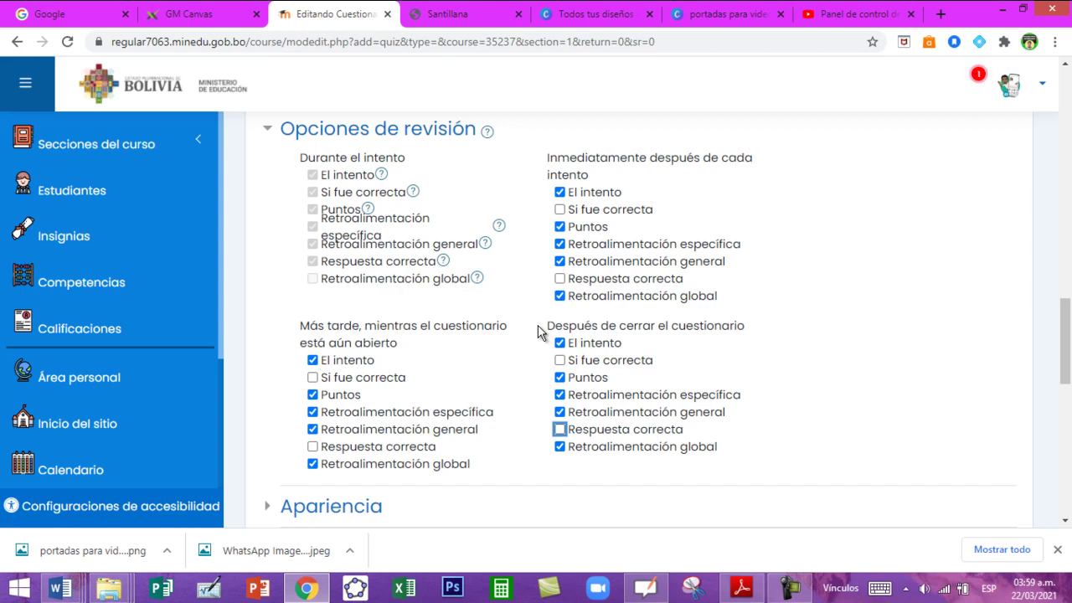
# - Check the remaining settings sections, then save the questionnaire and display it
pyautogui.scroll(-1, 530, 428)
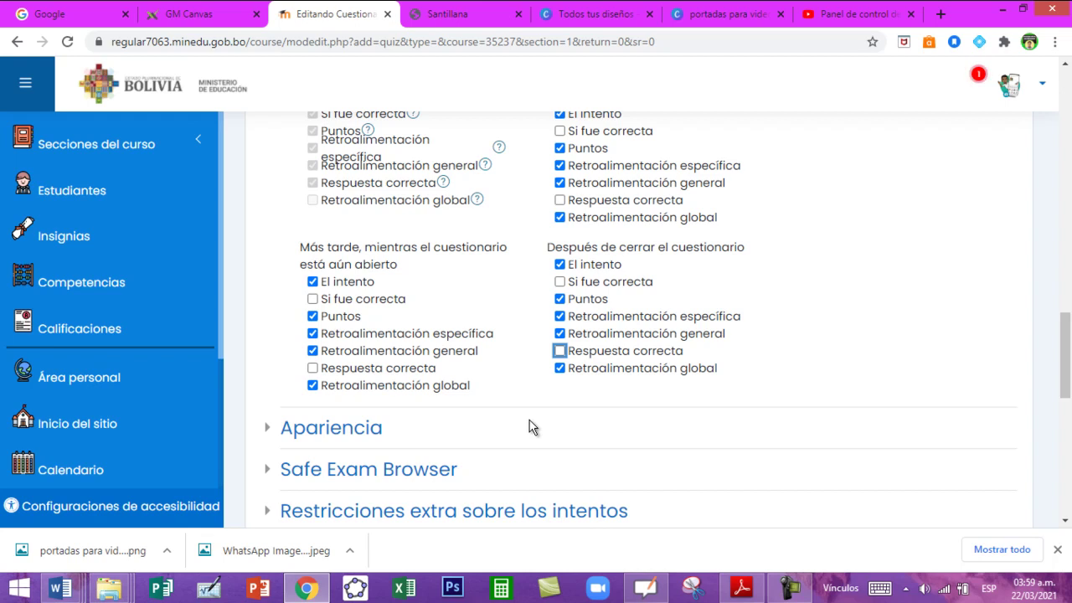
pyautogui.scroll(-4, 529, 427)
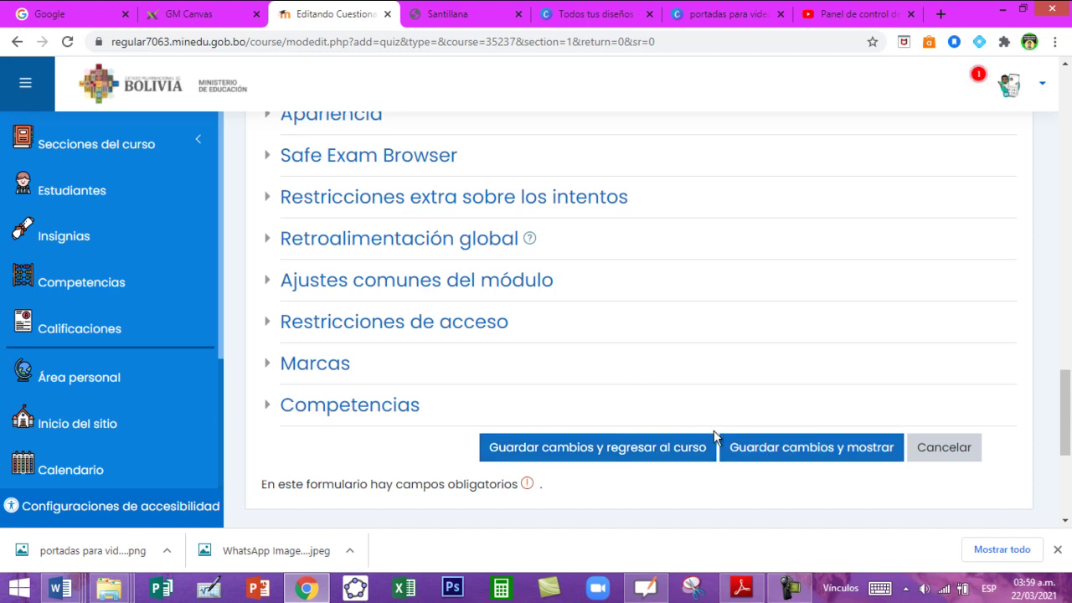
pyautogui.scroll(2, 779, 453)
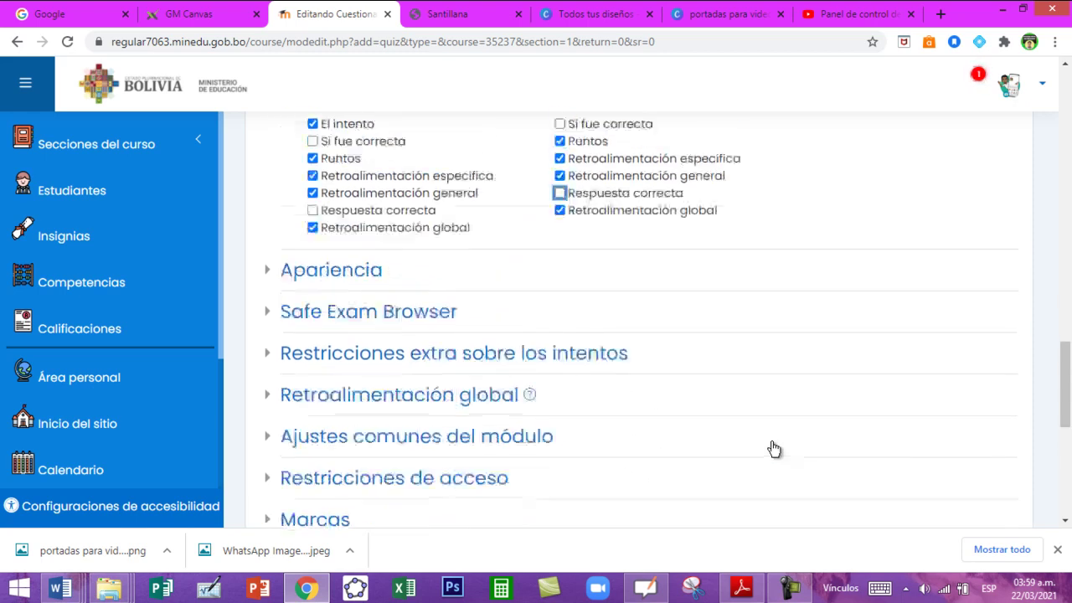
pyautogui.scroll(-1, 758, 446)
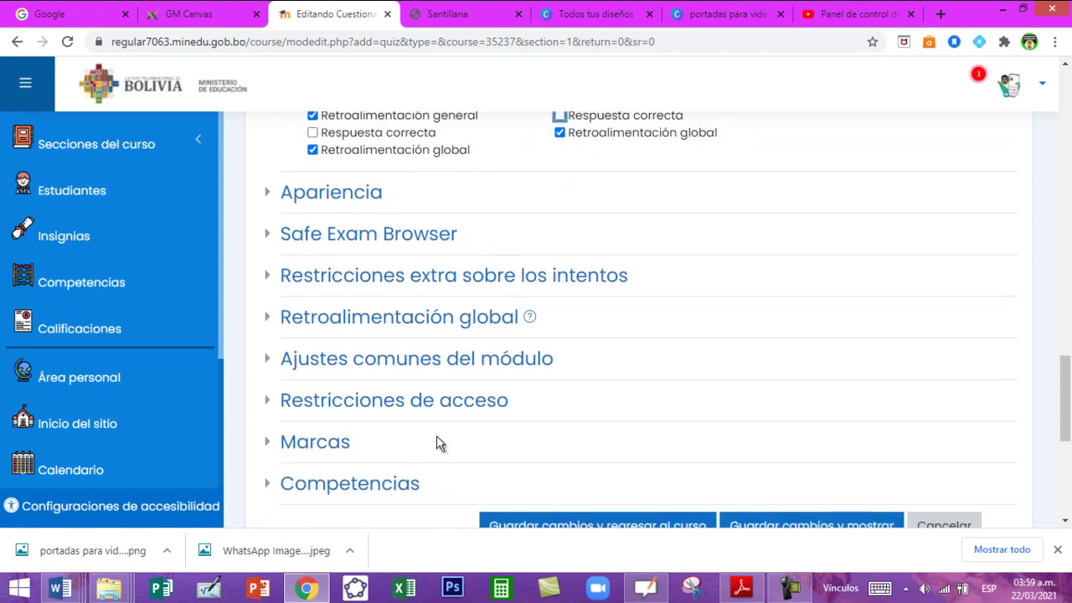
pyautogui.scroll(-1, 639, 445)
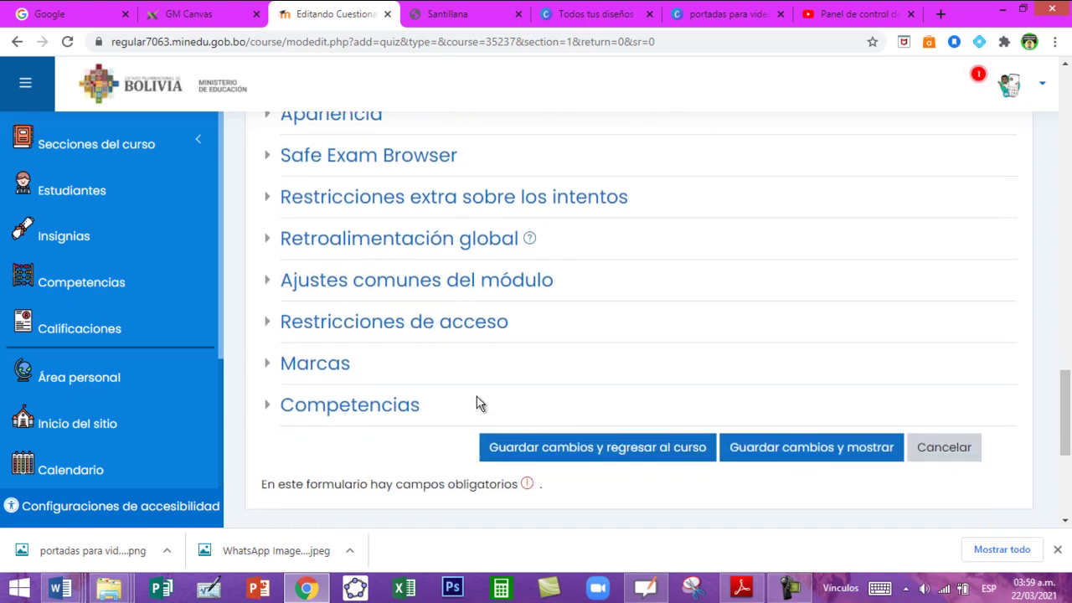
pyautogui.click(800, 449)
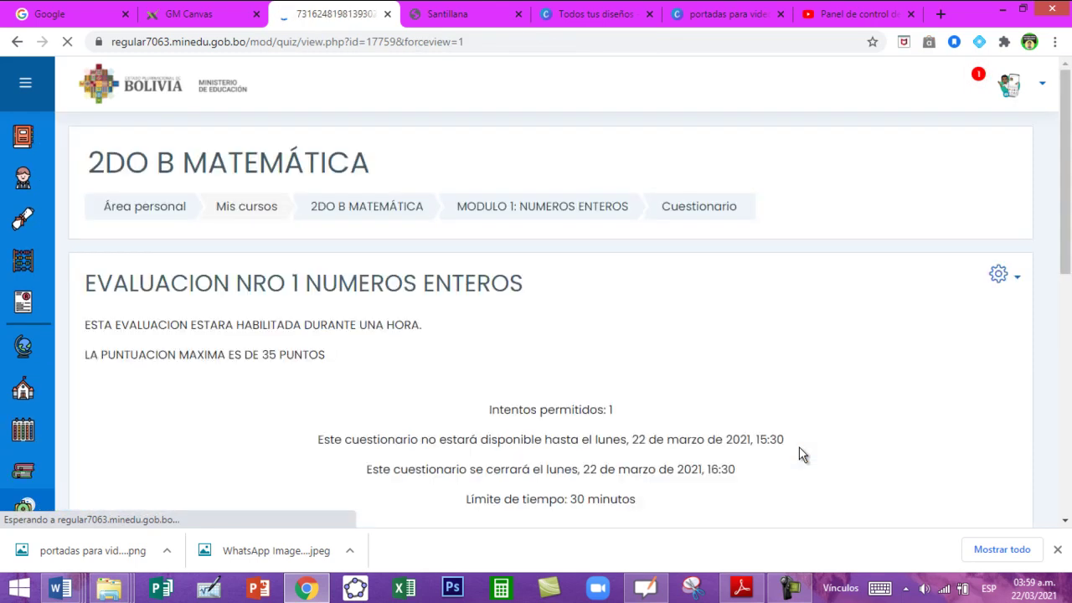
# - Open the questionnaire for editing and save a maximum grade of 35
pyautogui.scroll(-2, 718, 393)
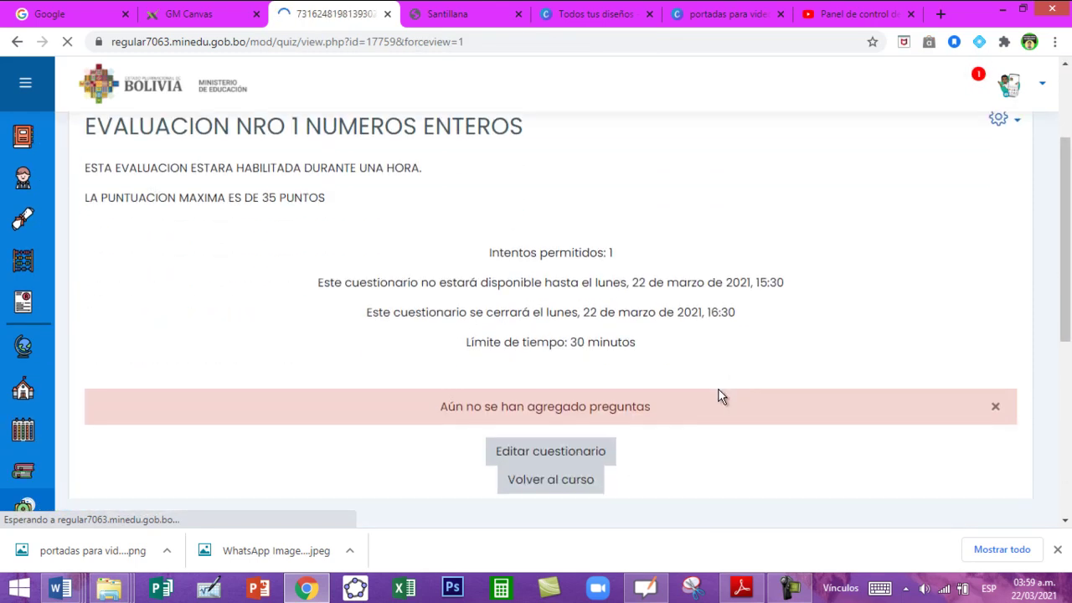
pyautogui.scroll(-1, 719, 396)
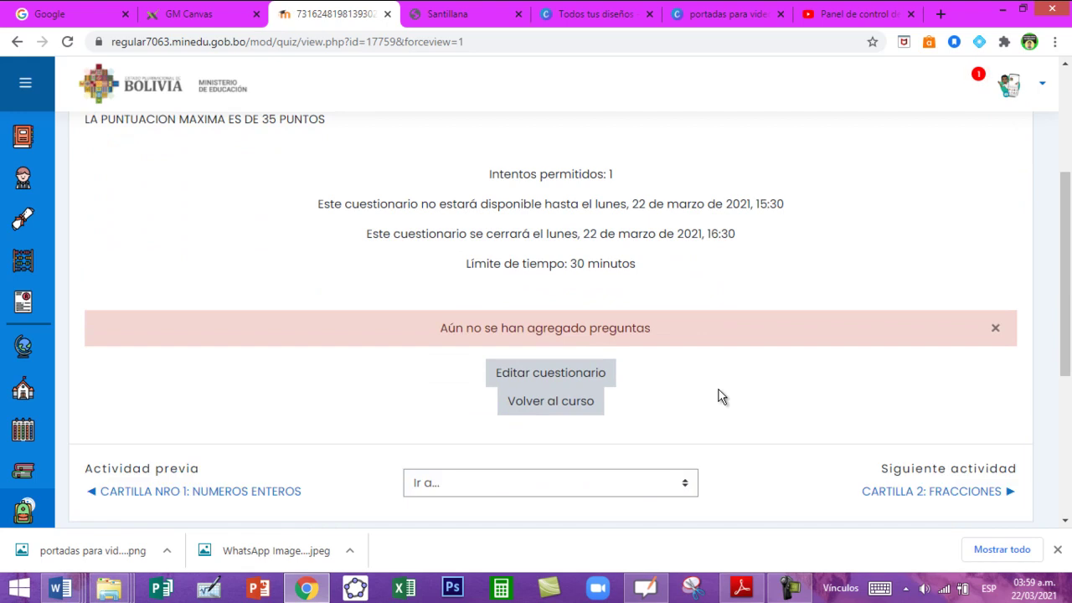
pyautogui.click(595, 377)
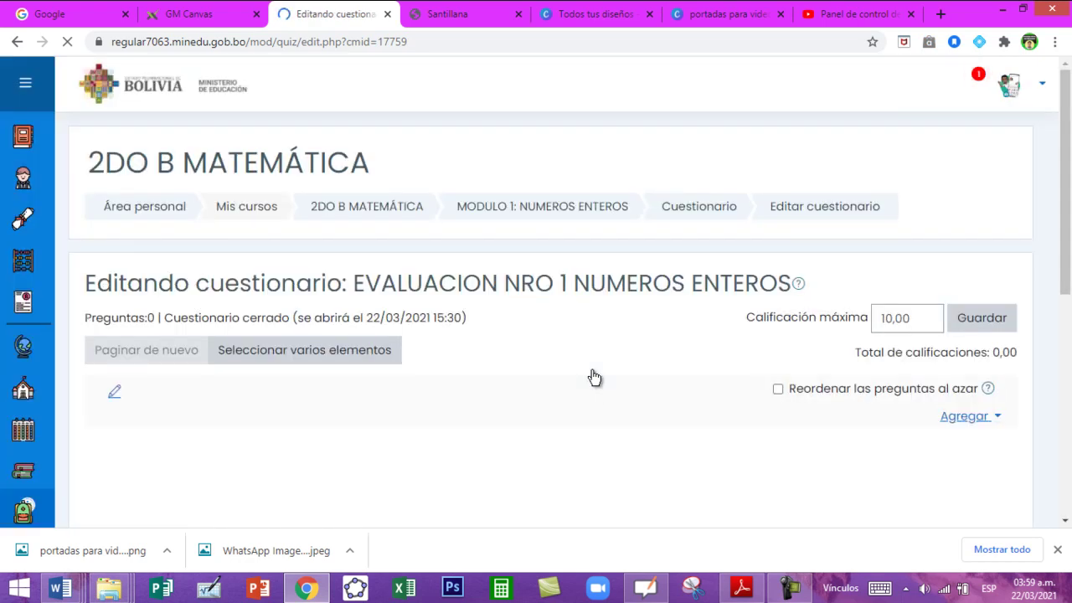
pyautogui.scroll(-1, 595, 377)
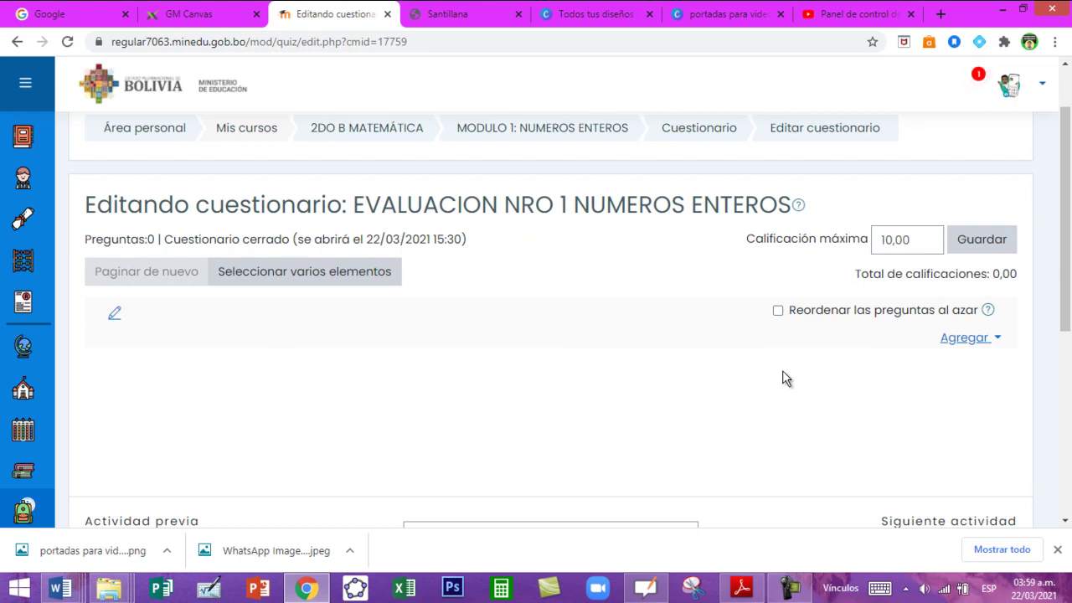
pyautogui.click(894, 239)
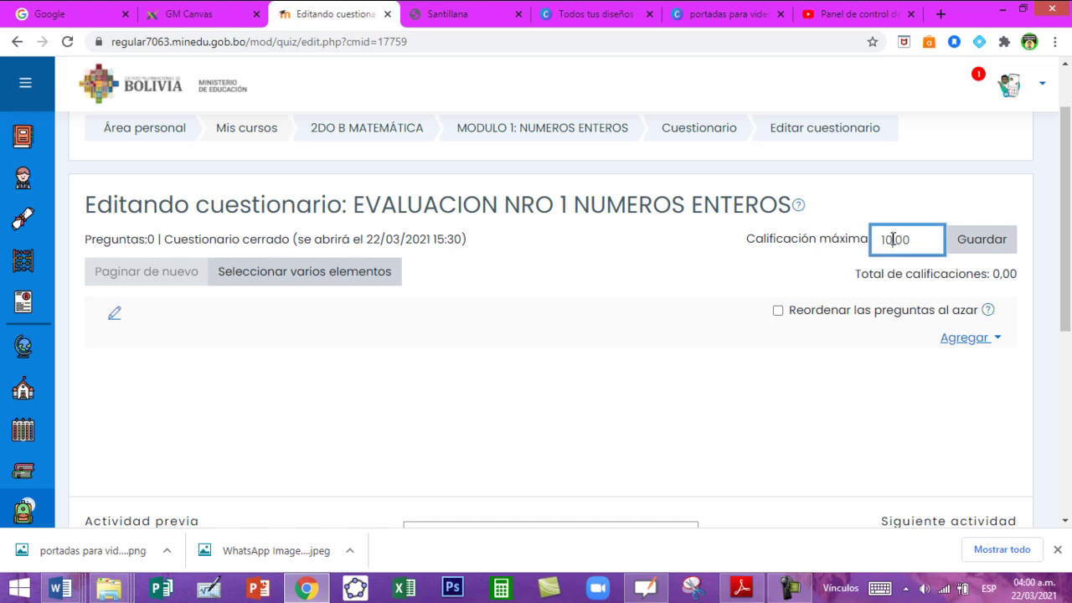
pyautogui.press('BackSpace')
pyautogui.press('BackSpace')
pyautogui.write('35')
pyautogui.click(969, 247)
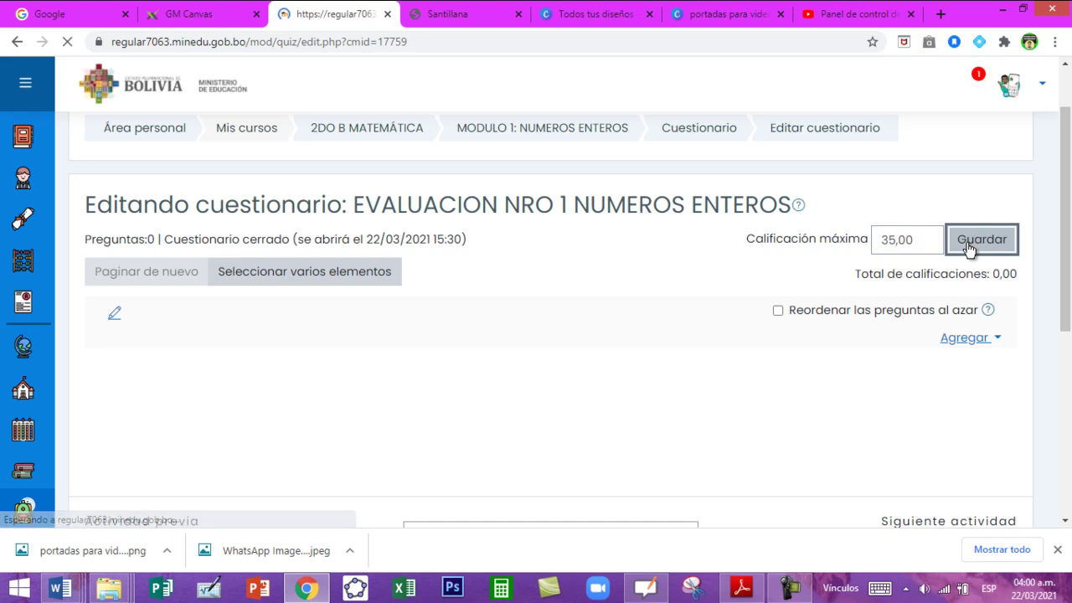
# - Start adding a new question to the questionnaire and look over the available question types
pyautogui.scroll(-2, 950, 351)
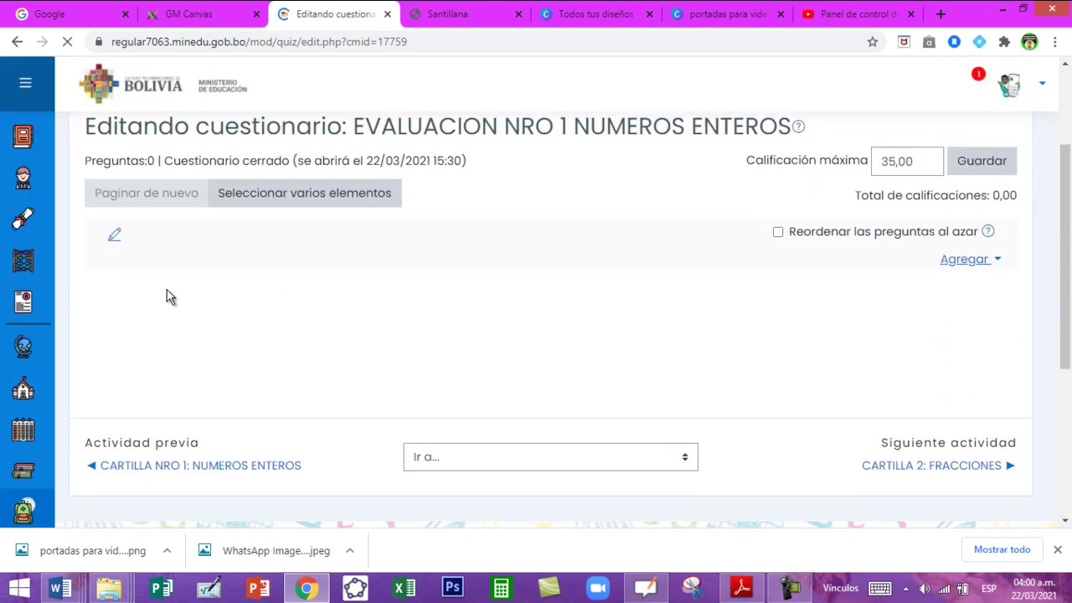
pyautogui.click(970, 262)
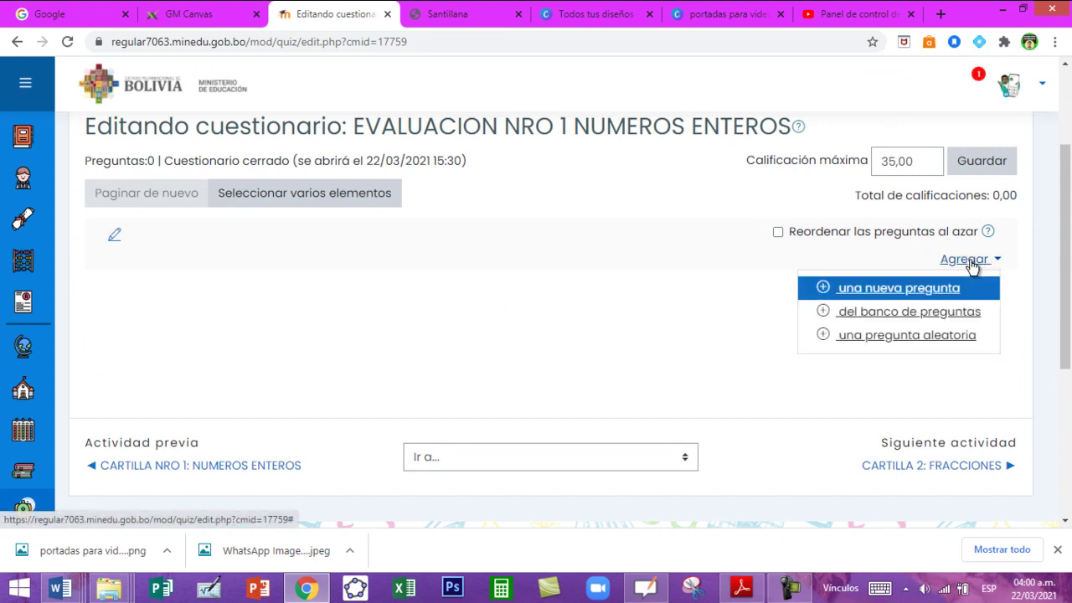
pyautogui.click(898, 291)
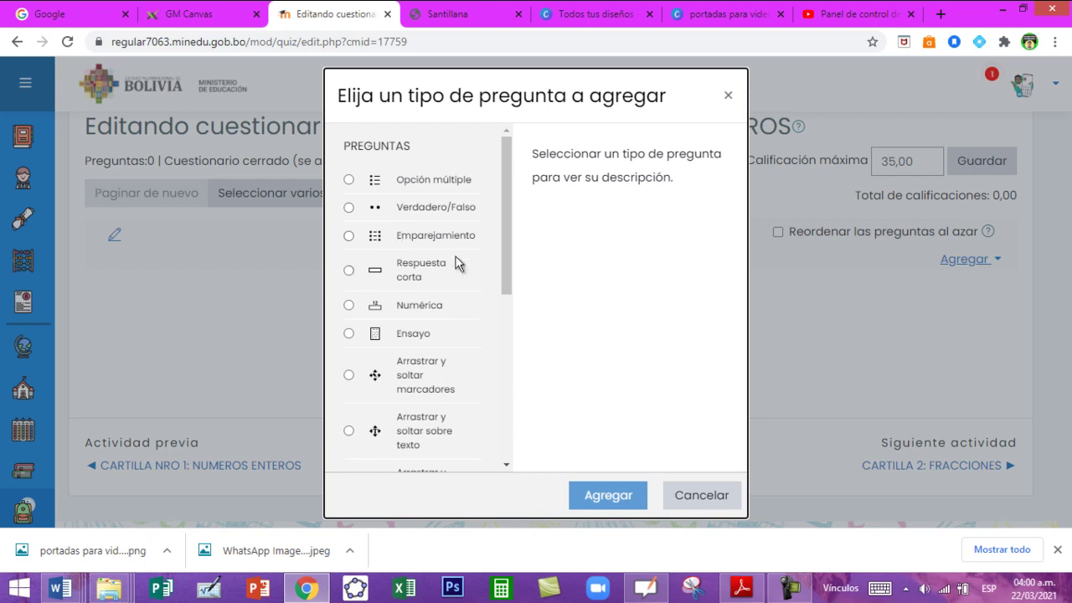
pyautogui.moveTo(505, 275)
pyautogui.mouseDown()
pyautogui.moveTo(510, 432)
pyautogui.moveTo(504, 267)
pyautogui.mouseUp()
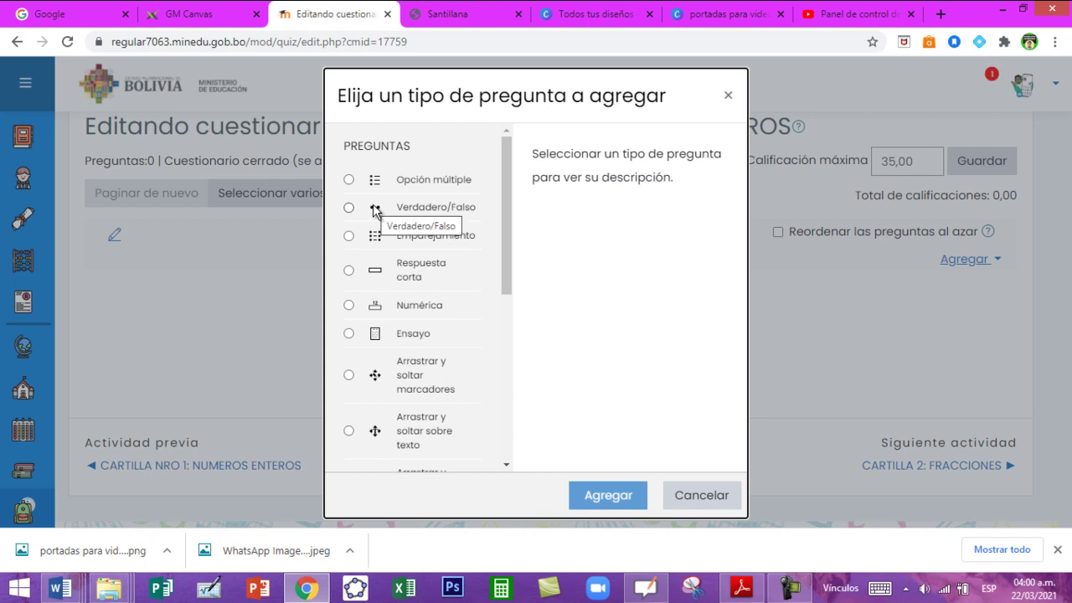
# - Switch to the Word document Documento1 to check the evaluation questions, then return to the questionnaire in Chrome
pyautogui.click(61, 590)
pyautogui.click(426, 524)
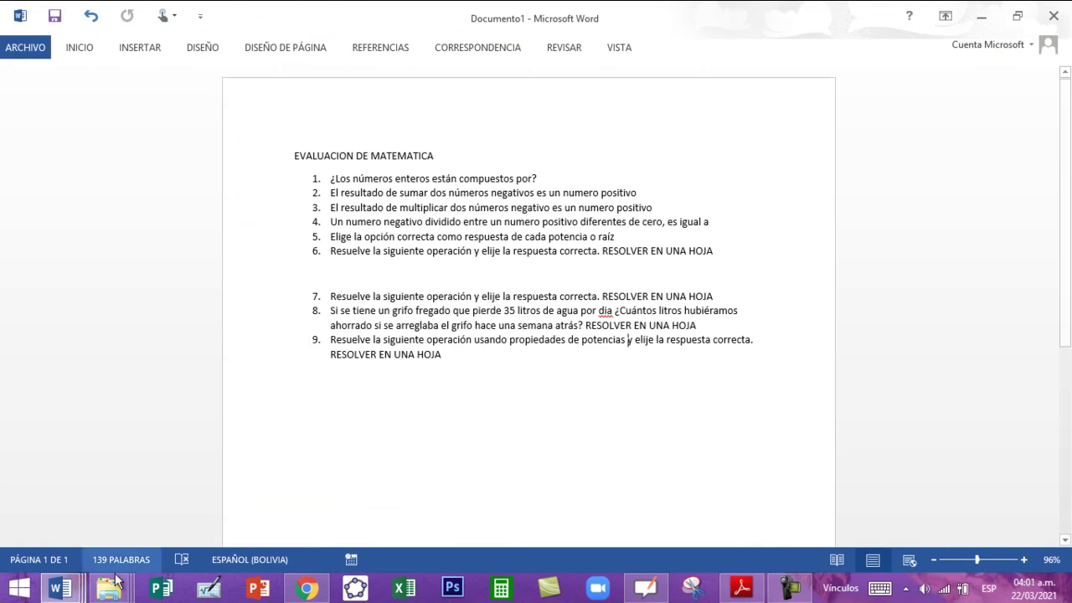
pyautogui.click(53, 591)
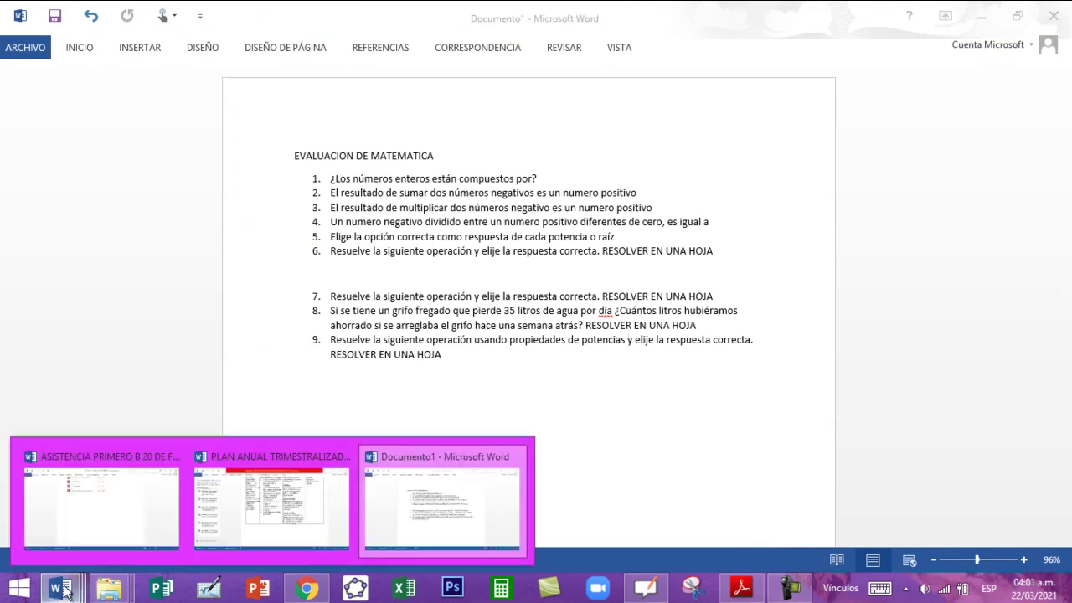
pyautogui.click(307, 590)
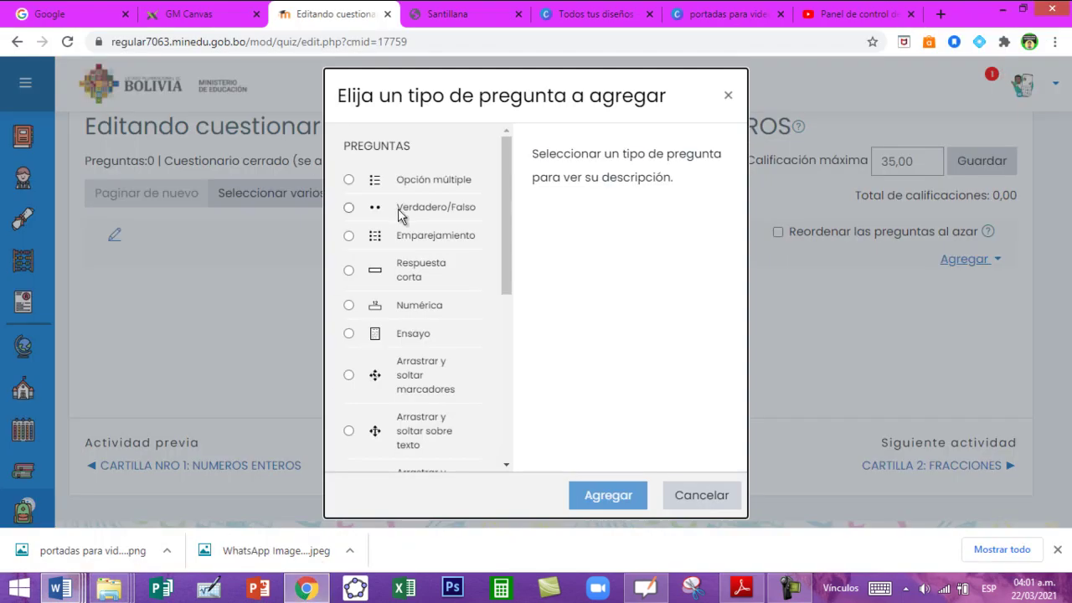
# - Add an Opción múltiple question and name it PREGUNTA 1
pyautogui.click(350, 181)
pyautogui.click(614, 495)
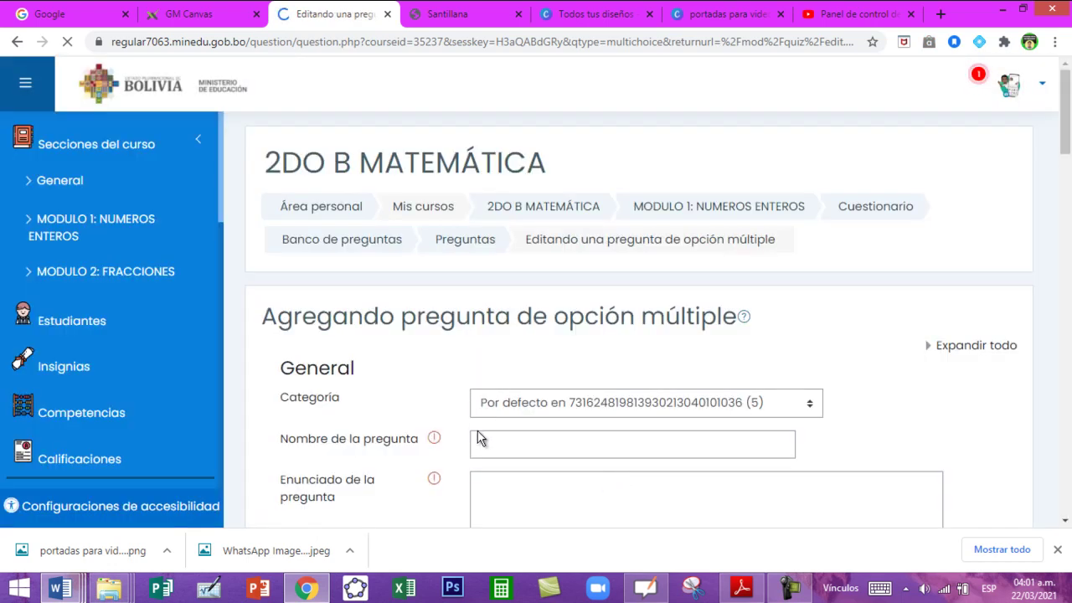
pyautogui.scroll(-2, 477, 434)
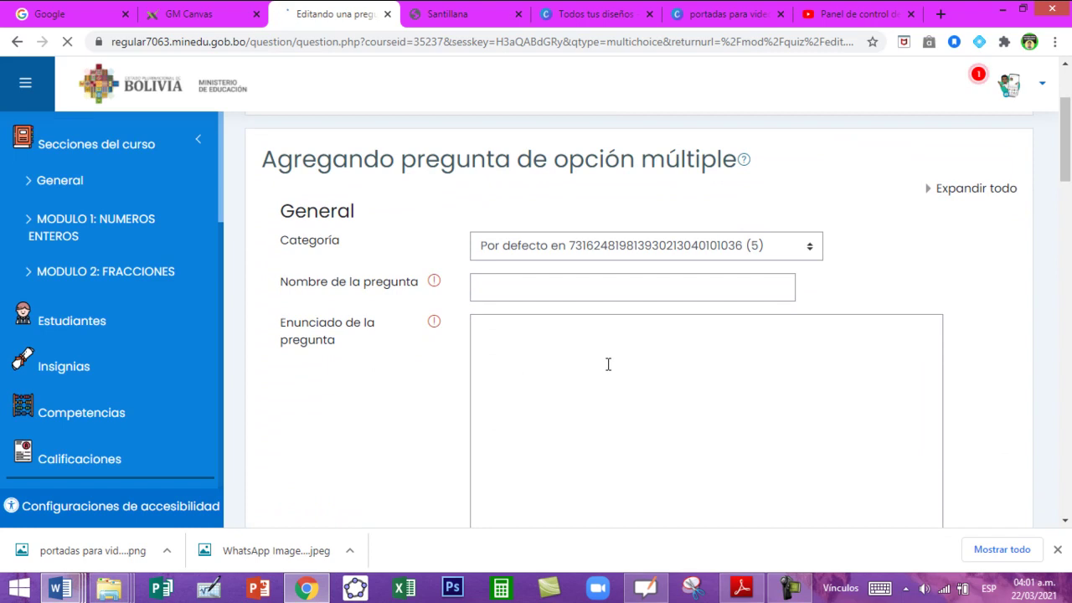
pyautogui.click(491, 289)
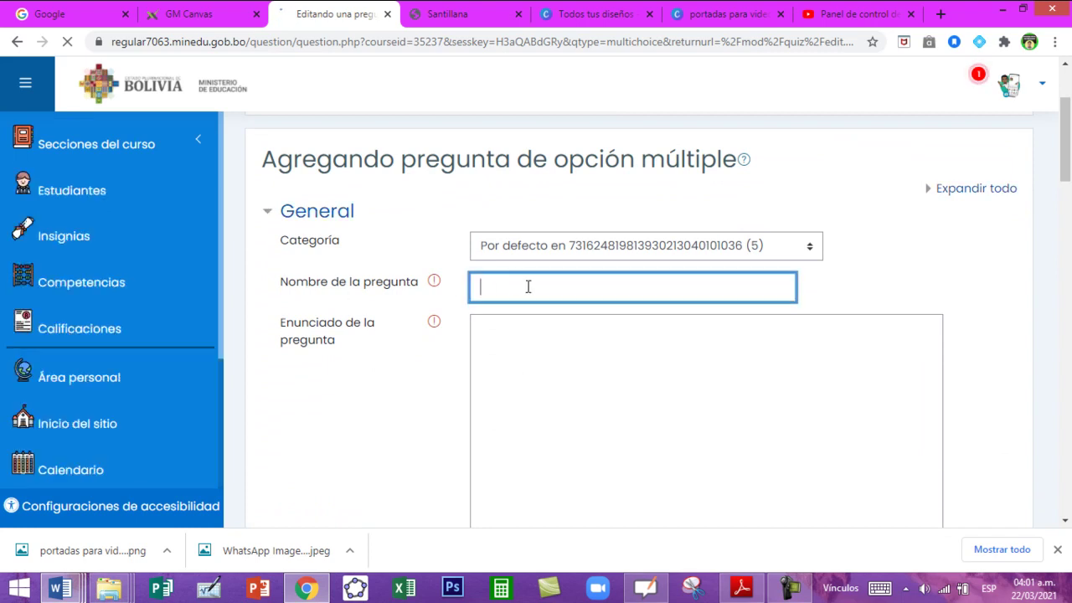
pyautogui.write('PREGUNTA 1')
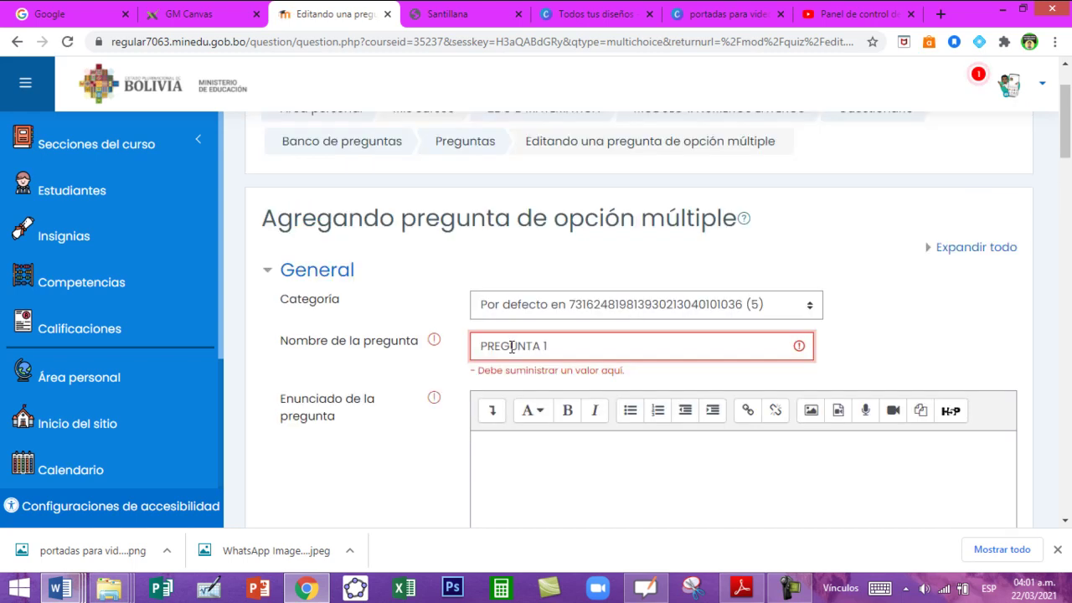
# - Copy the first question, "¿Los números enteros están compuestos por?", from the Word document Documento1 for the question's statement
pyautogui.click(535, 469)
pyautogui.scroll(-2, 535, 469)
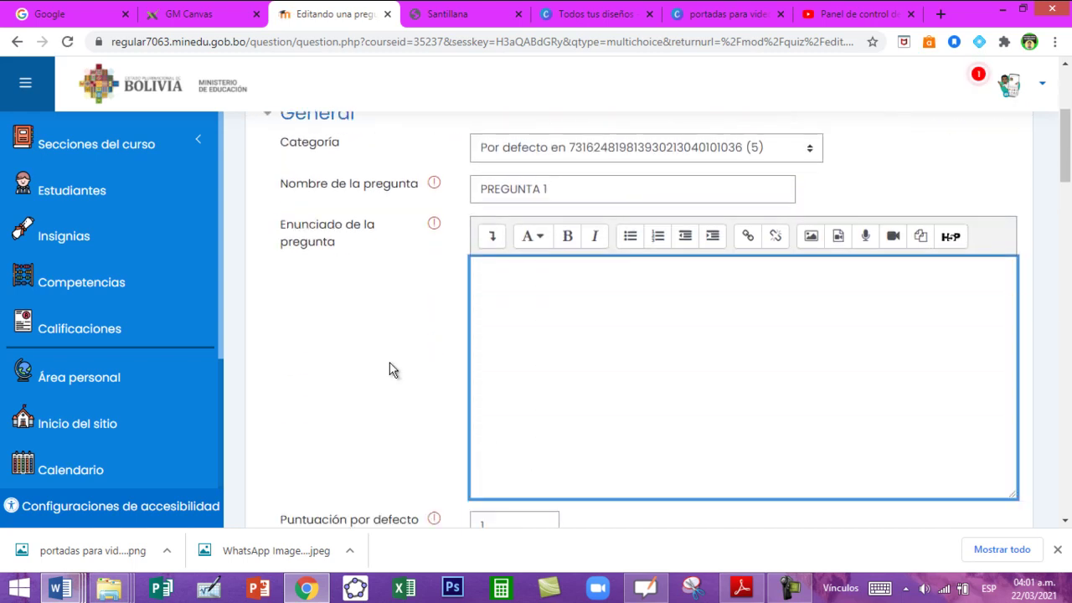
pyautogui.moveTo(70, 593)
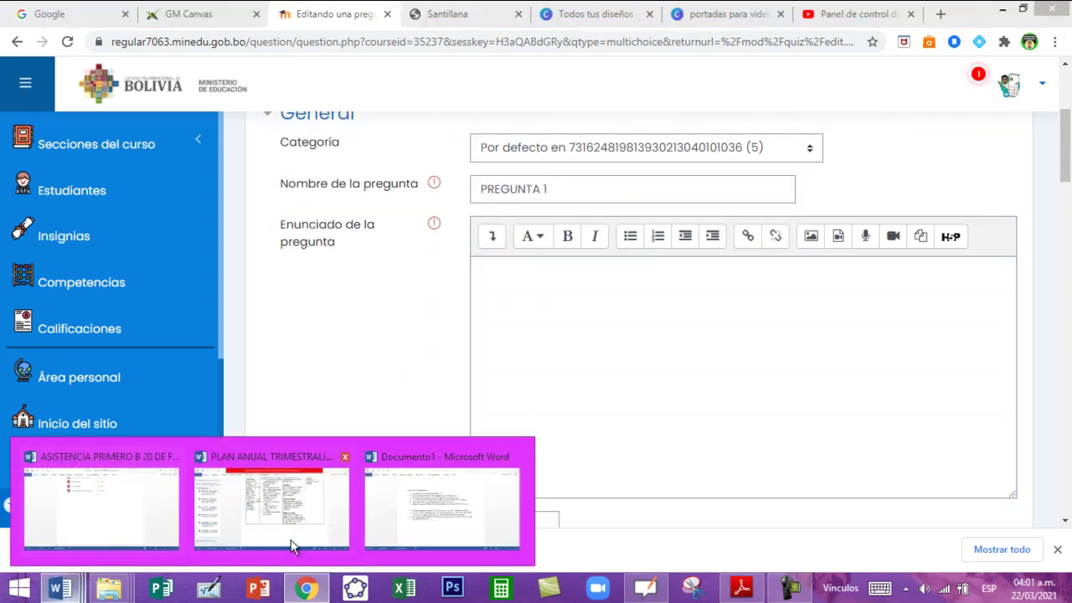
pyautogui.click(440, 502)
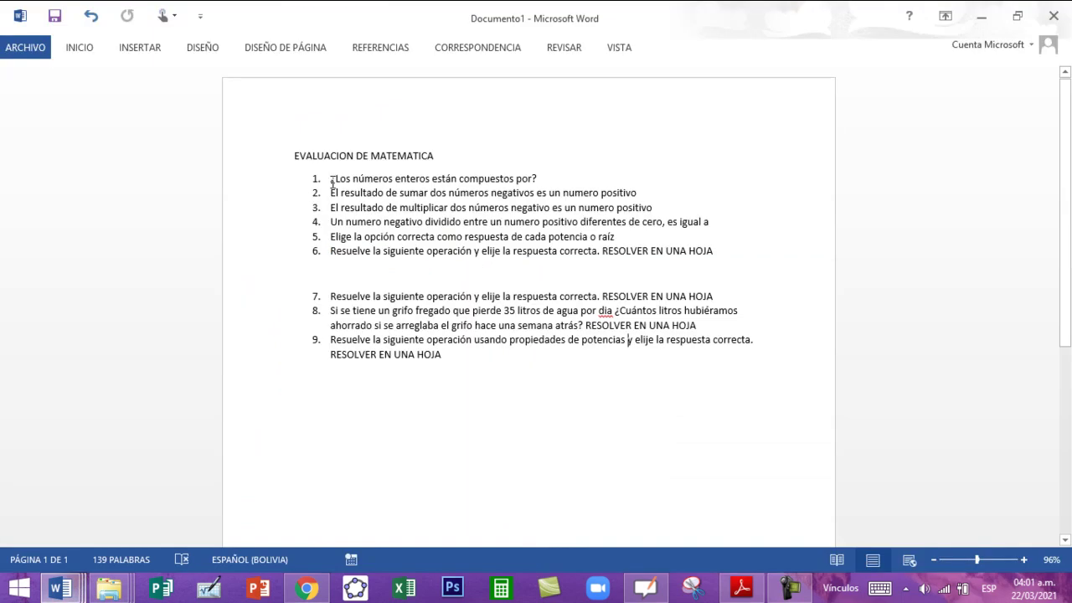
pyautogui.moveTo(332, 178); pyautogui.dragTo(541, 181)
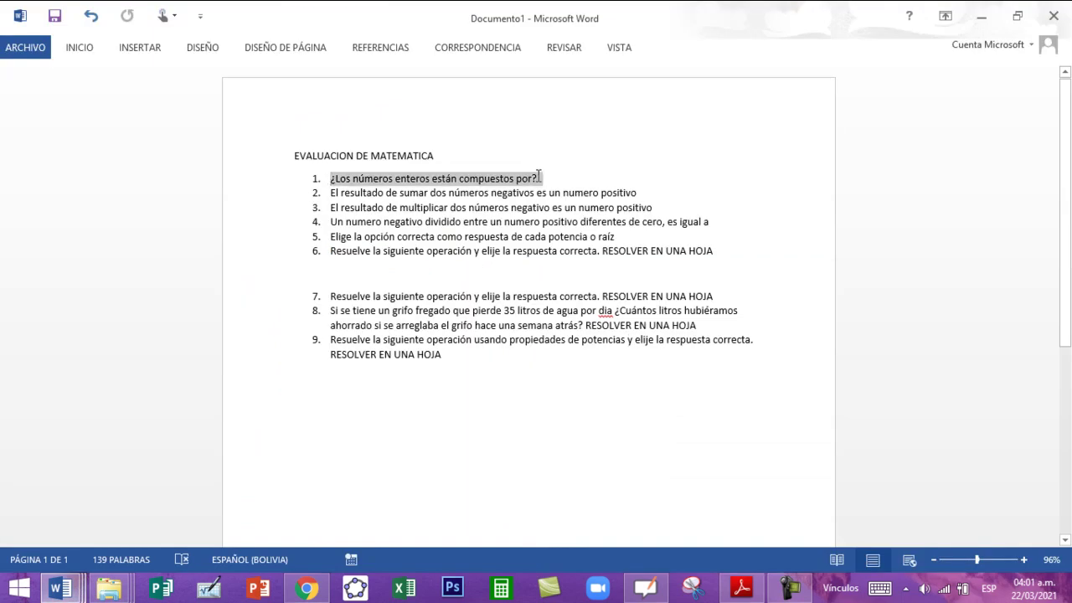
pyautogui.hotkey('ctrl', 'c')
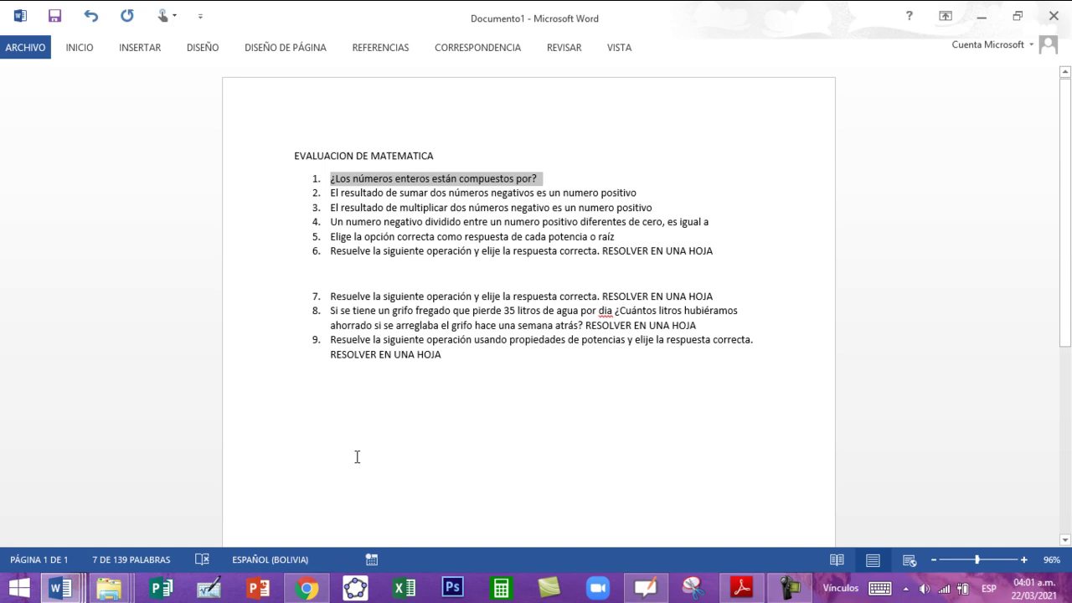
# - Return to Chrome and paste the copied question as the statement without its list number, appending "ELIJE LA OPCION CORRECTA"
pyautogui.click(316, 595)
pyautogui.click(617, 314)
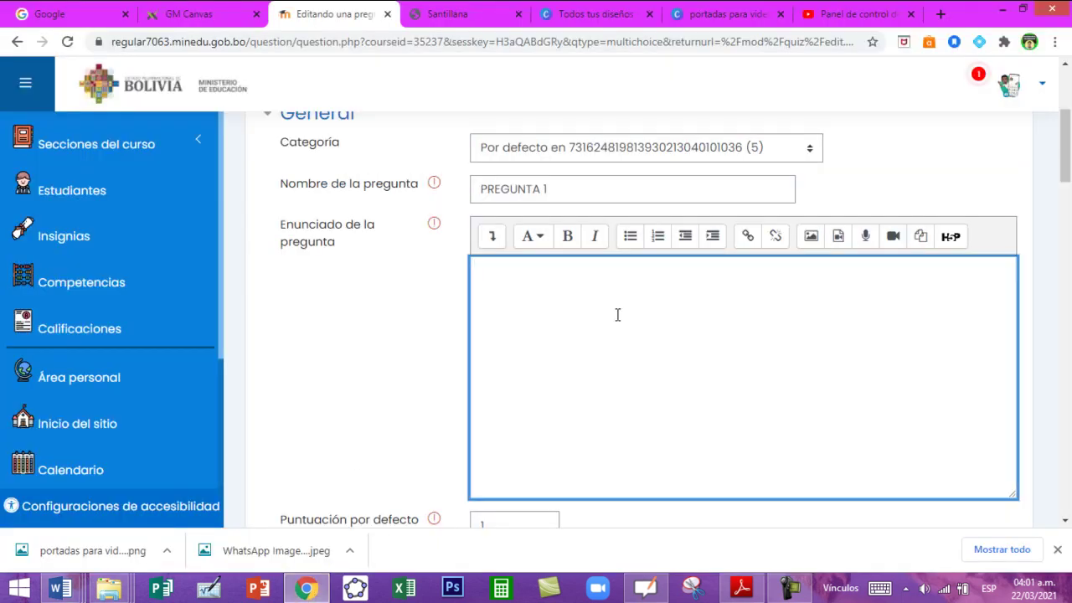
pyautogui.hotkey('ctrl', 'v')
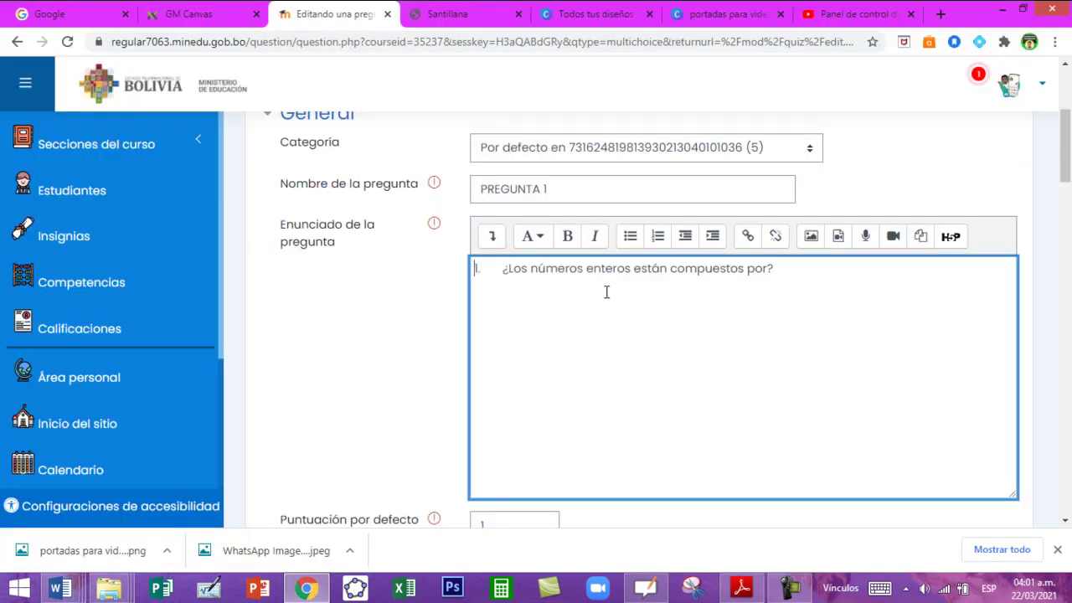
pyautogui.click(496, 274)
pyautogui.press('BackSpace')
pyautogui.press('BackSpace')
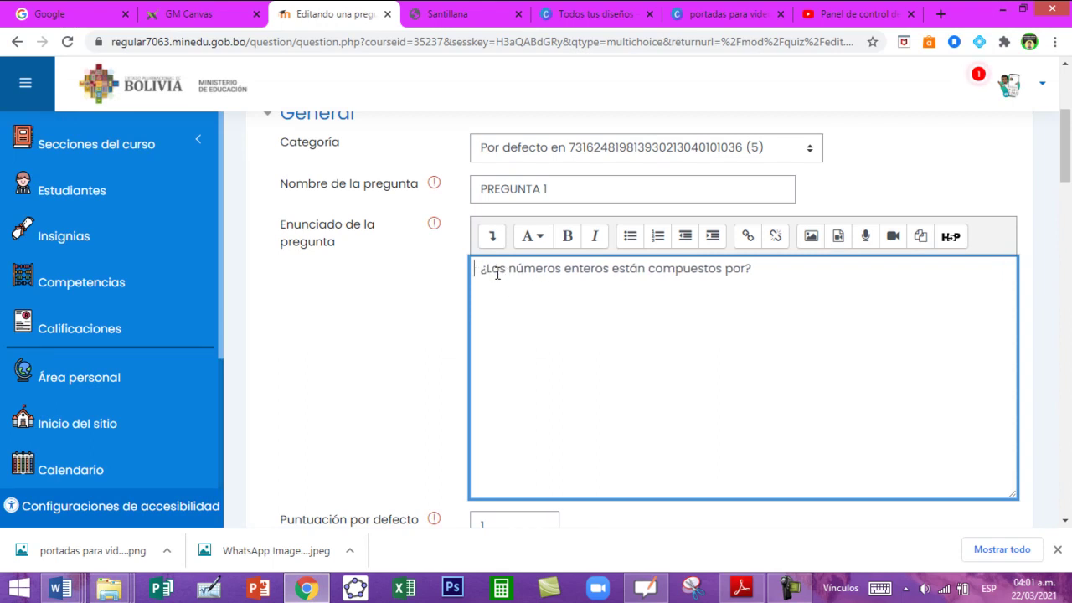
pyautogui.click(780, 274)
pyautogui.write('ELIJE LA OPCION CORRECTA')
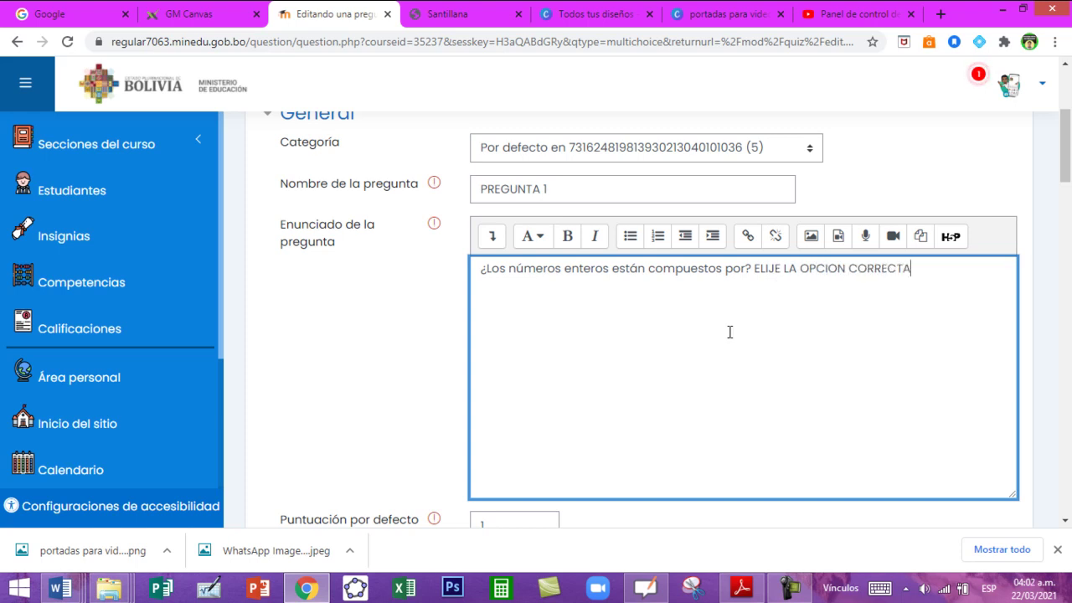
# - Set the default score of PREGUNTA 1 to 3
pyautogui.scroll(-2, 778, 278)
pyautogui.scroll(3, 659, 321)
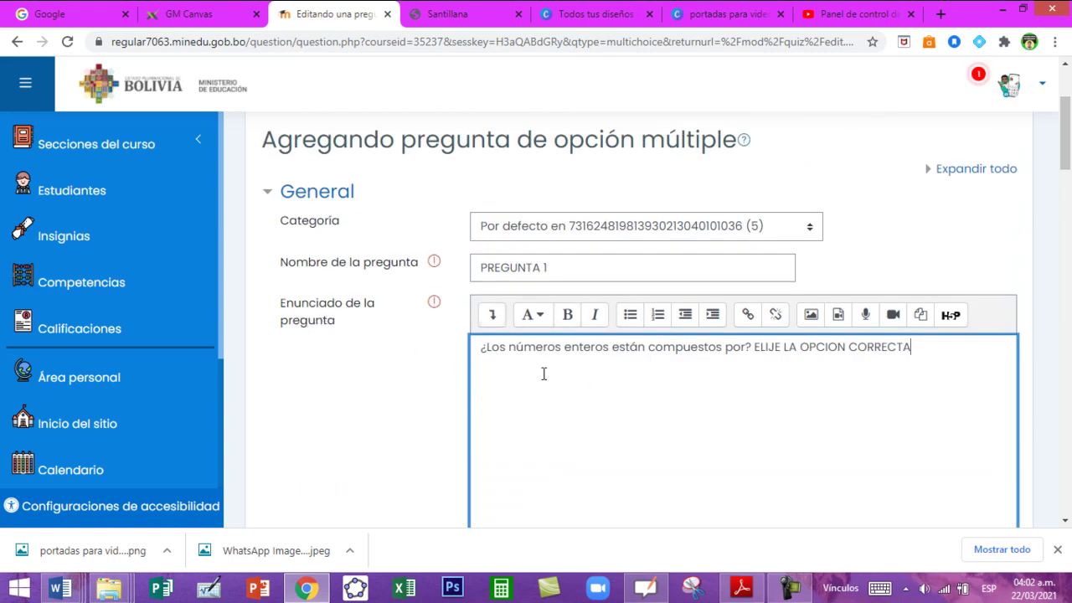
pyautogui.click(319, 270)
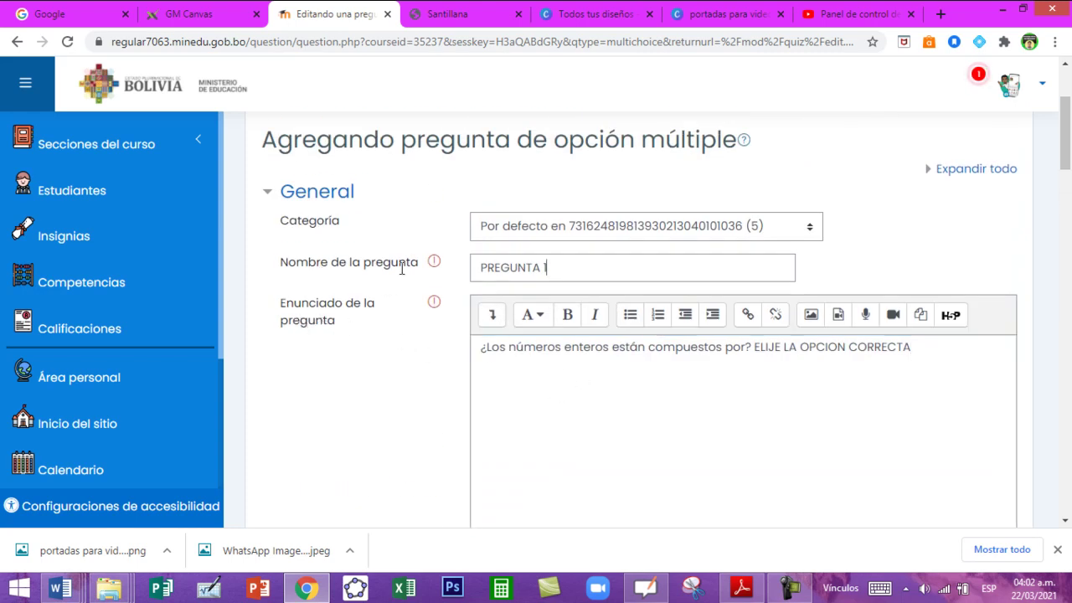
pyautogui.moveTo(568, 270); pyautogui.dragTo(479, 271)
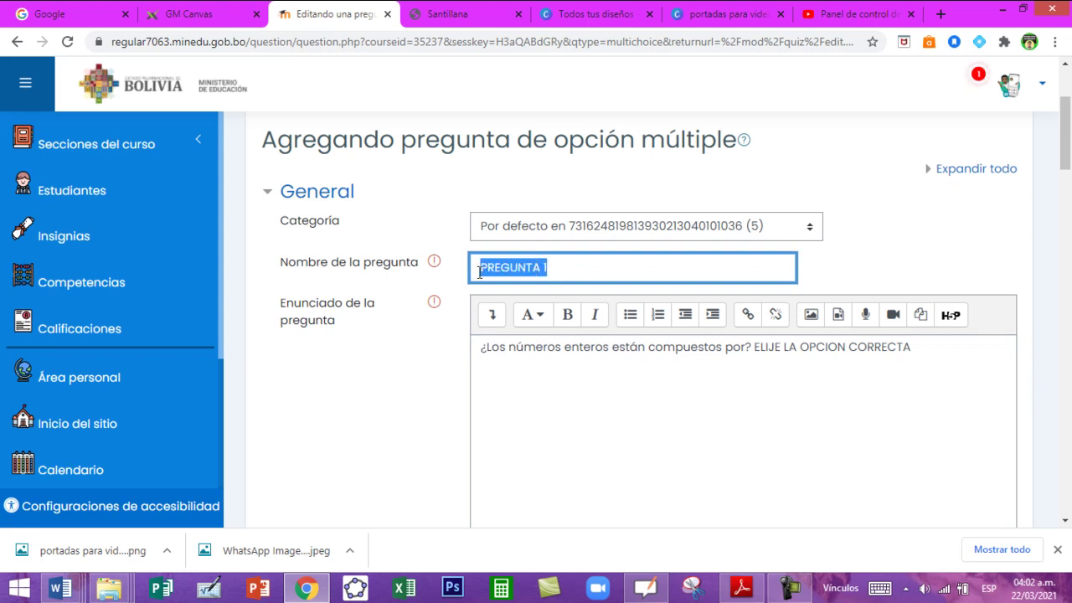
pyautogui.click(556, 428)
pyautogui.scroll(-4, 544, 411)
pyautogui.click(517, 219)
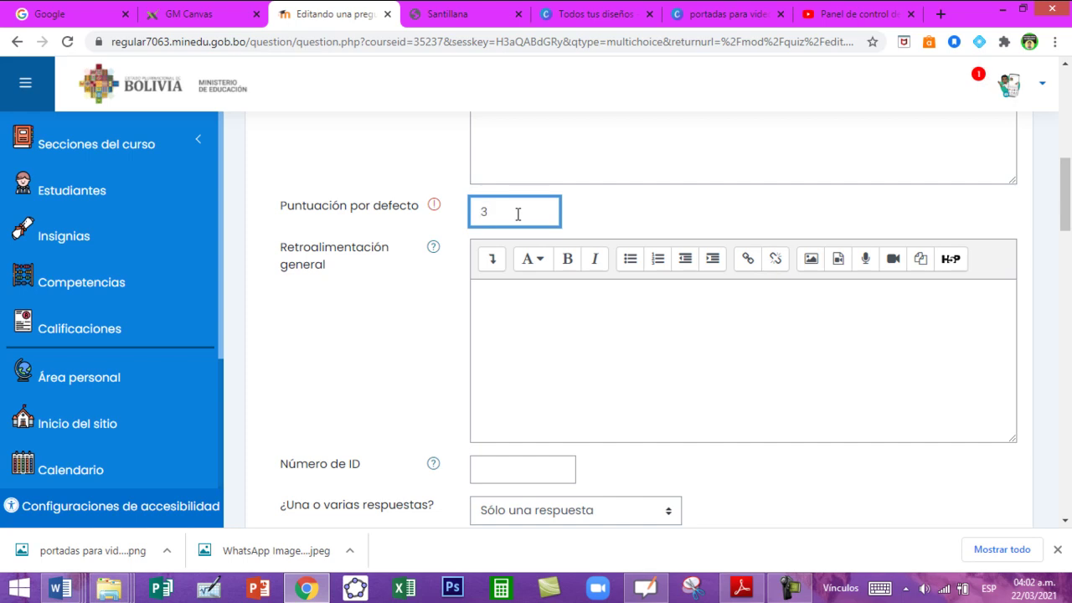
pyautogui.click(624, 240)
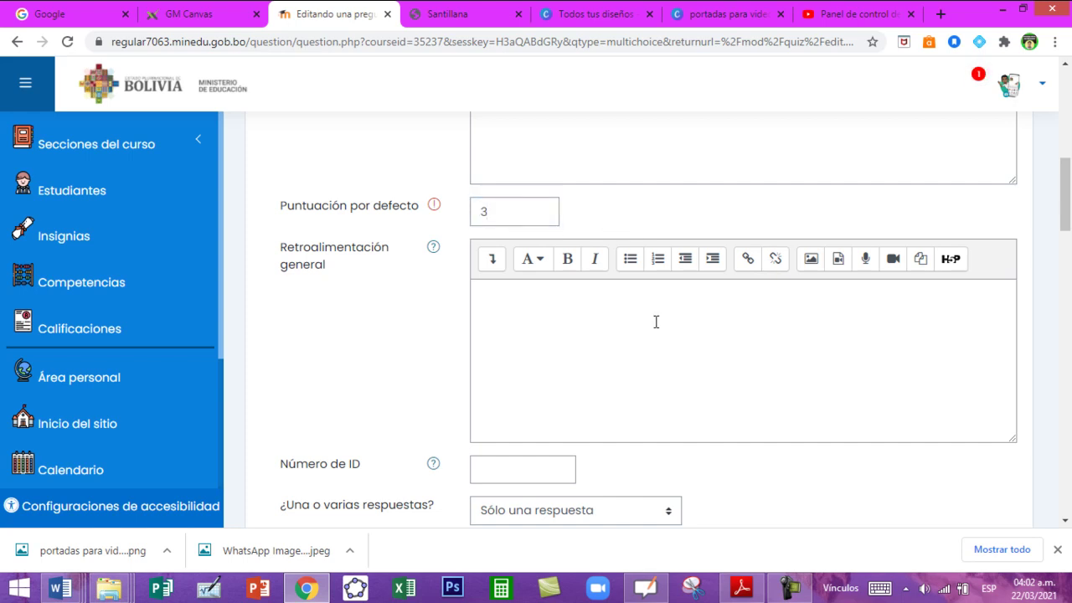
# - Review the question's feedback, single-answer, shuffling and numbering settings and the answer choices section
pyautogui.scroll(-2, 591, 325)
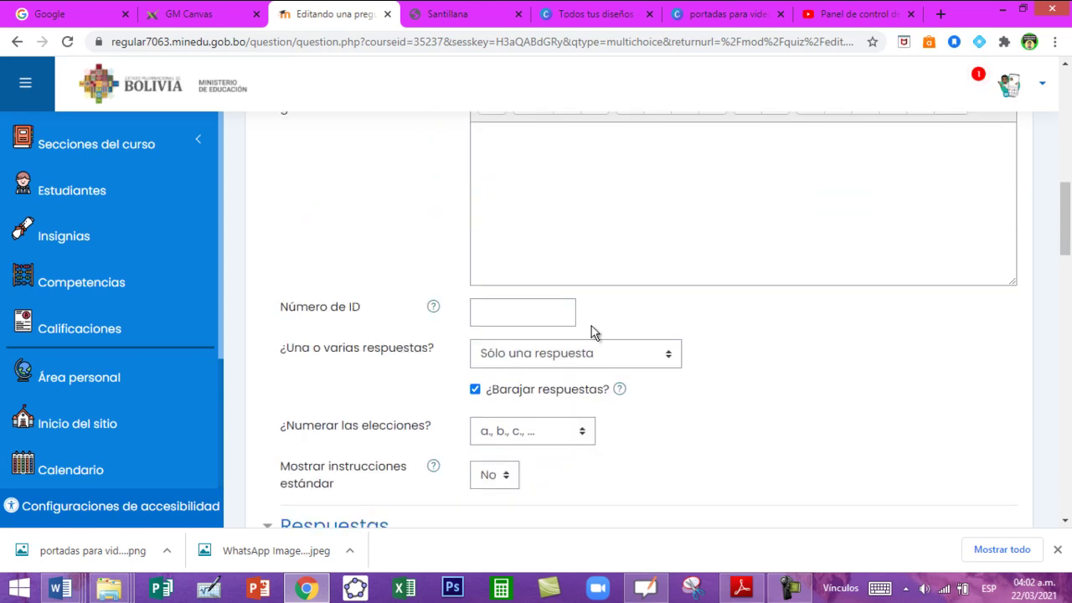
pyautogui.scroll(3, 592, 325)
pyautogui.scroll(-3, 589, 340)
pyautogui.scroll(-2, 596, 398)
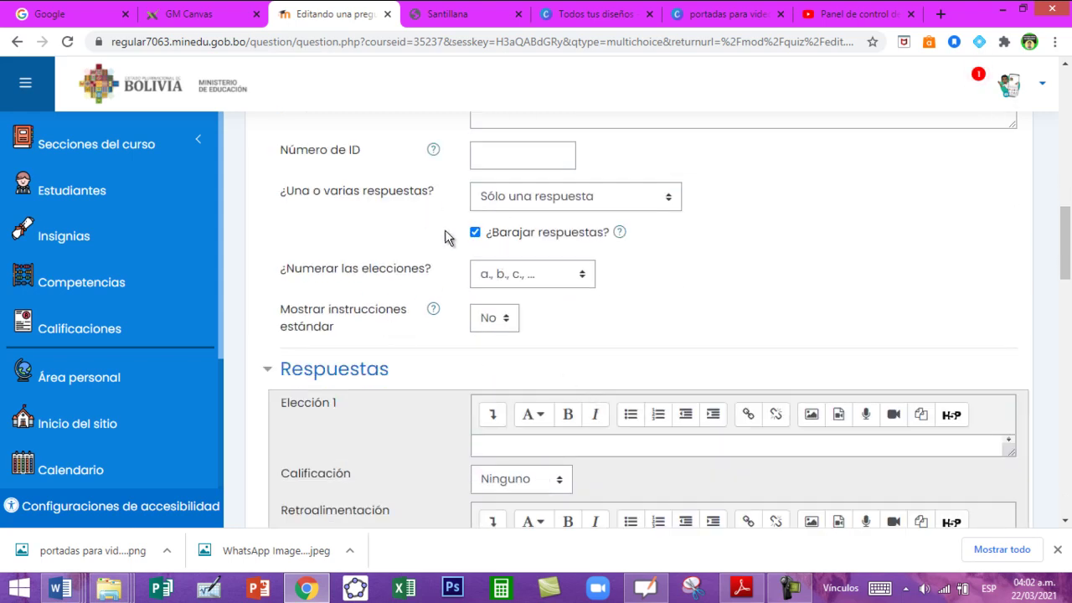
pyautogui.scroll(2, 528, 327)
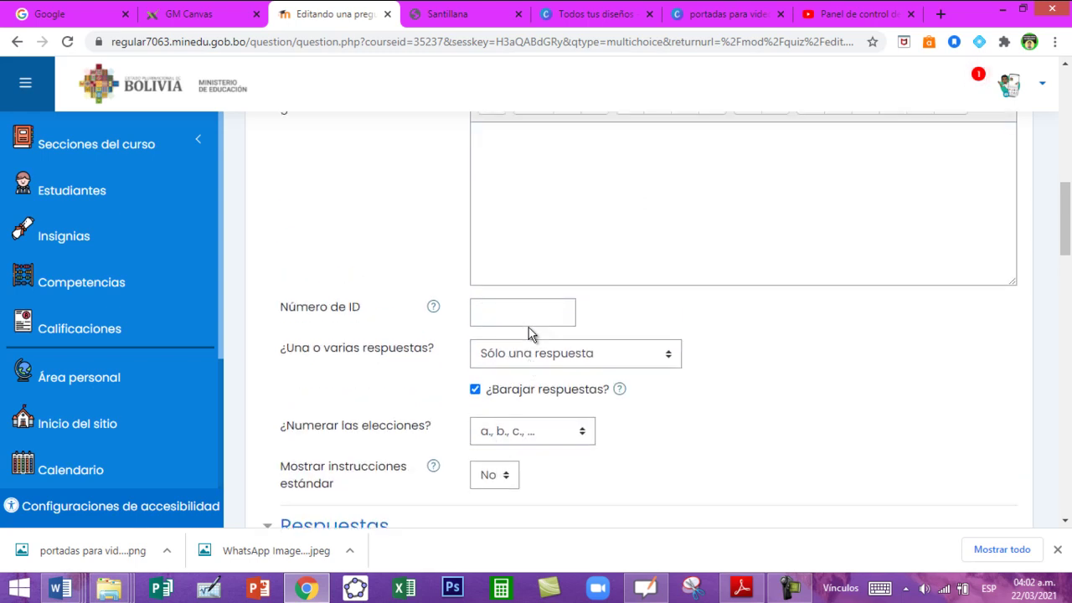
pyautogui.scroll(-4, 529, 328)
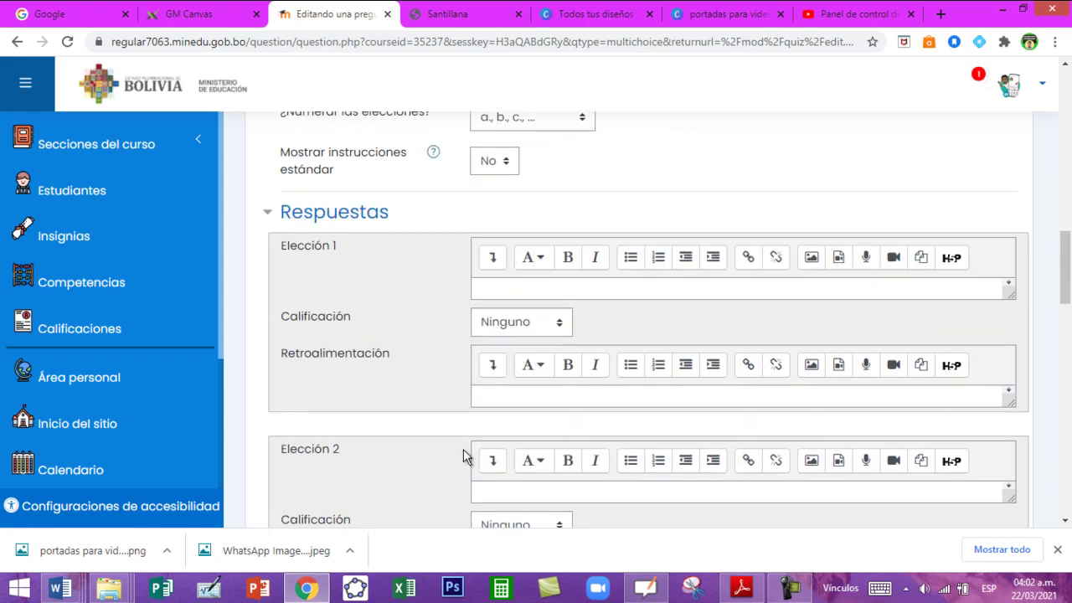
pyautogui.scroll(-3, 465, 444)
pyautogui.scroll(3, 469, 429)
pyautogui.scroll(-2, 518, 351)
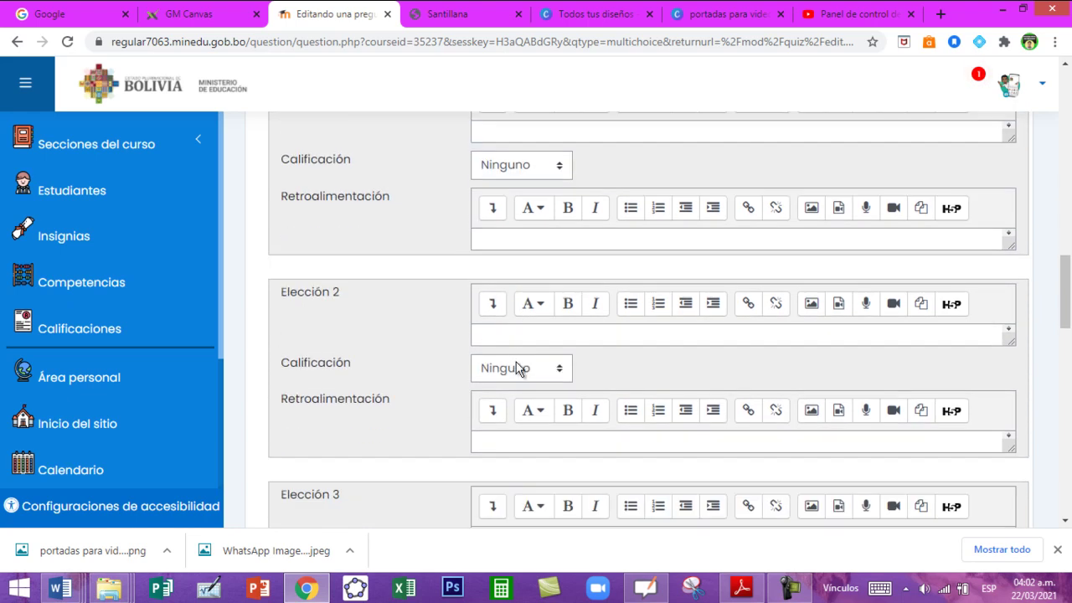
# - Enter "NUMEROS NEGATIVOS, POSITIVOS Y EL CEROS" as Elección 2 and set its grade to 100%
pyautogui.click(504, 339)
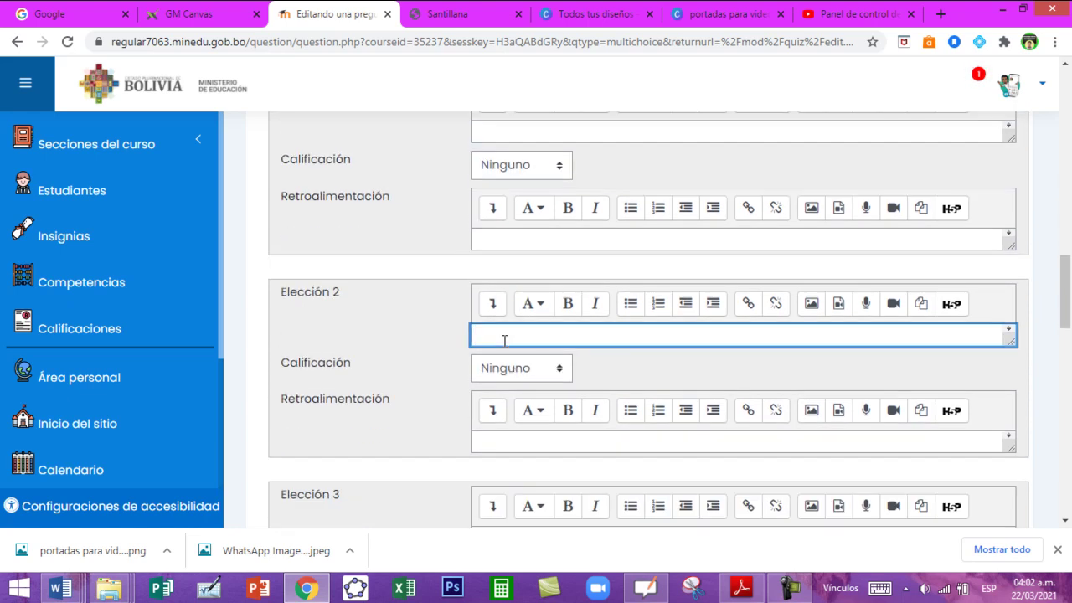
pyautogui.write('NUMEROS NEGATIVOS, POSITIVOS')
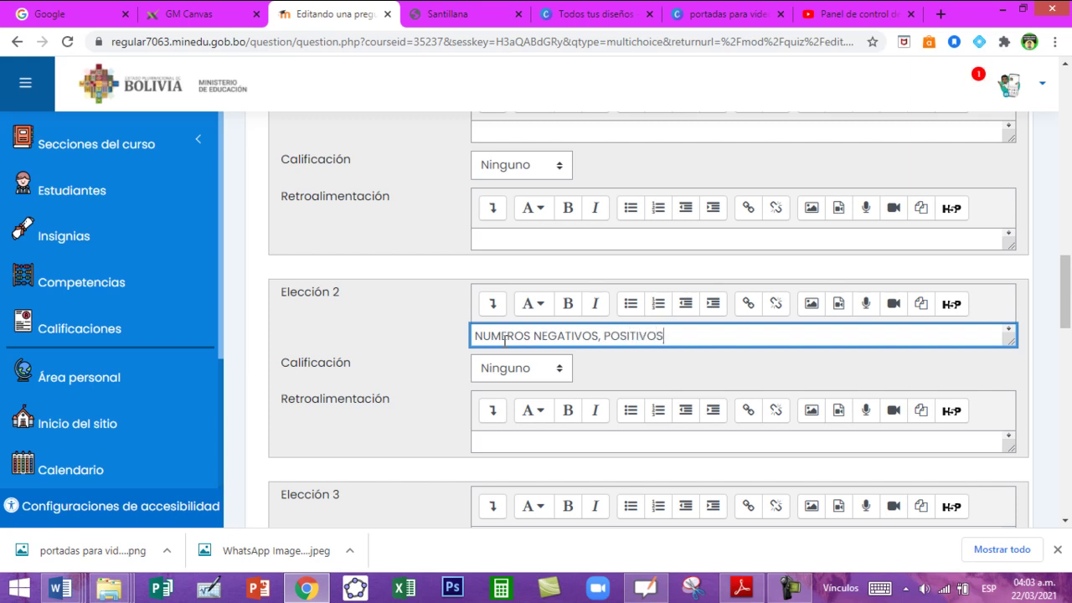
pyautogui.write(' Y EL CEROS')
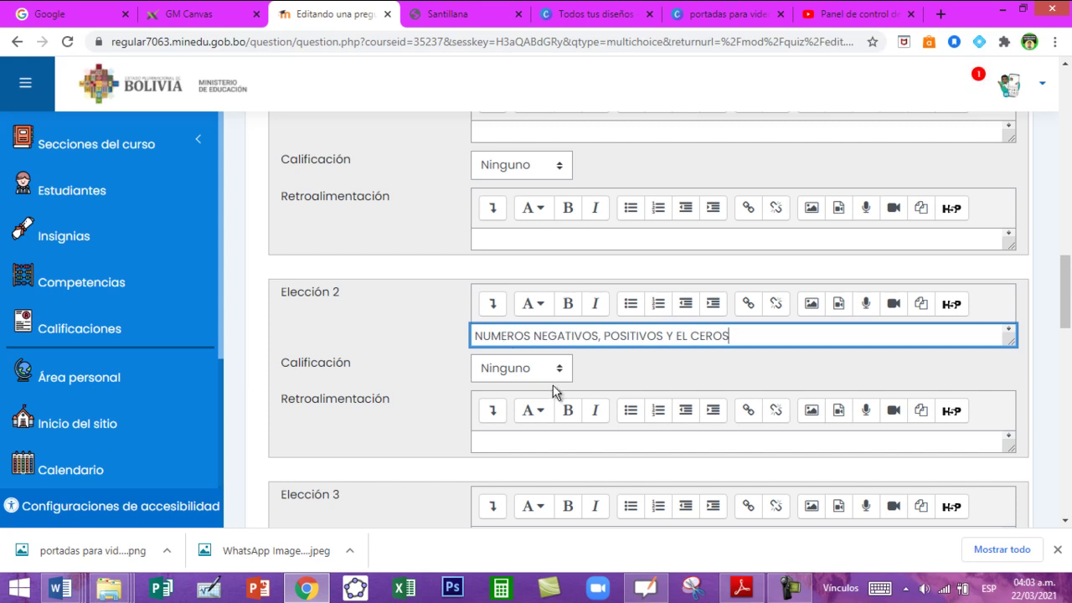
pyautogui.click(510, 369)
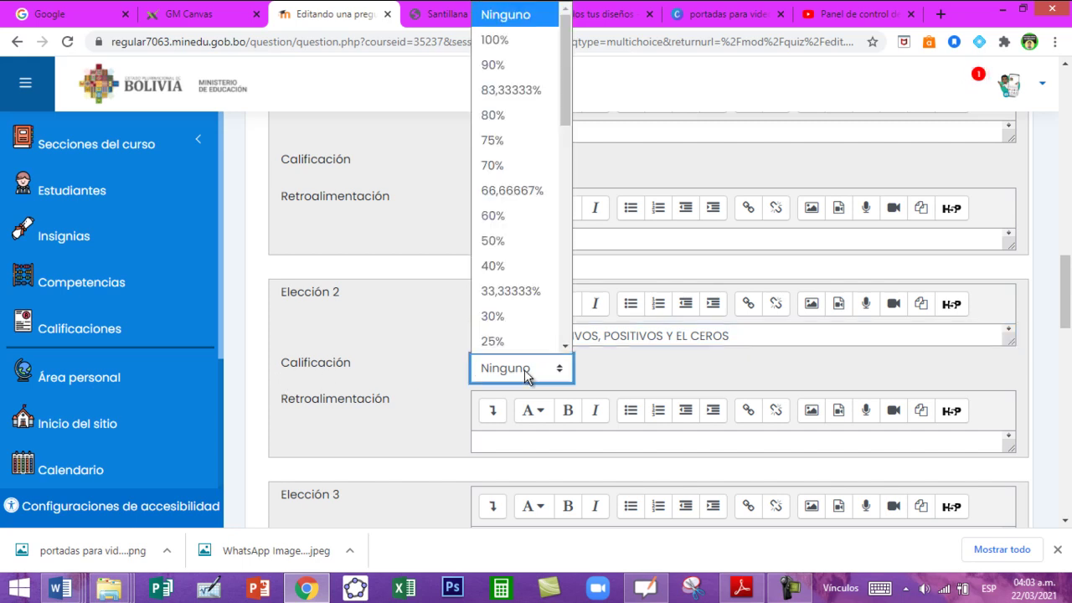
pyautogui.click(502, 44)
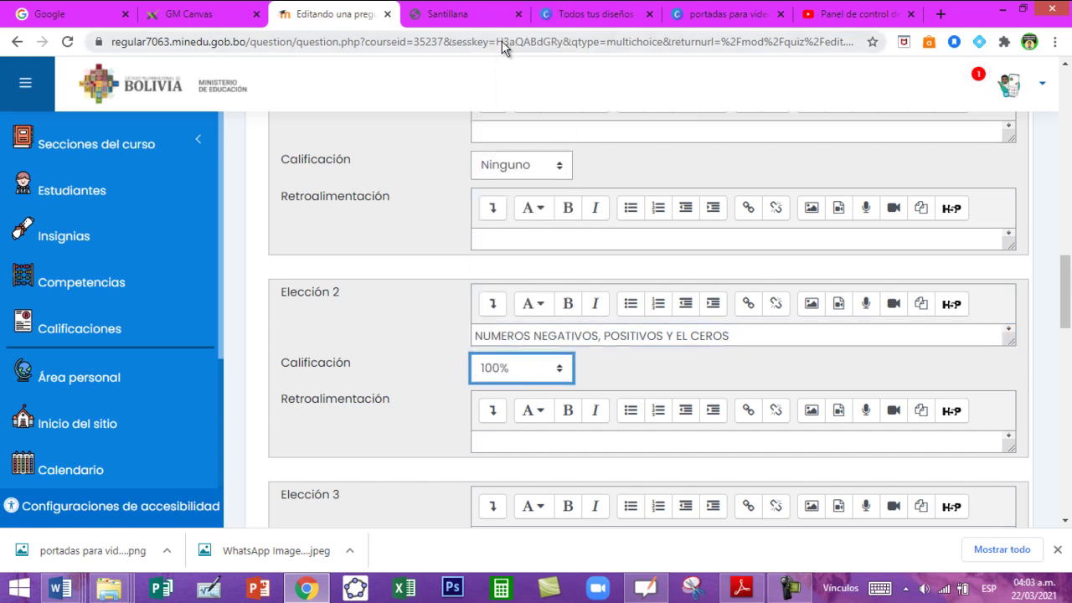
# - Enter "NUMEROS POSITIVOS Y NUMEROS FRACCIONARIOS" as the answer text of Elección 1
pyautogui.scroll(2, 529, 233)
pyautogui.click(521, 290)
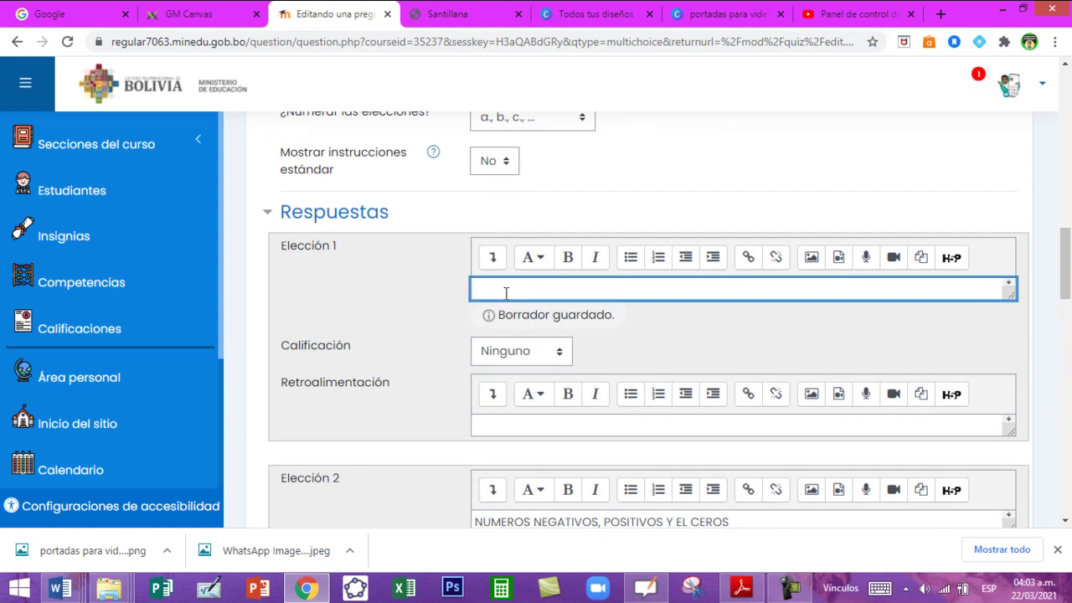
pyautogui.hotkey('ctrl', 'v')
pyautogui.hotkey('ctrl', 'z')
# - Enter "NUMEROS NEGATIVOS Y DECIMALES" as the answer text of Elección 3
pyautogui.scroll(-5, 515, 368)
pyautogui.click(506, 303)
pyautogui.write('NUMEROS')
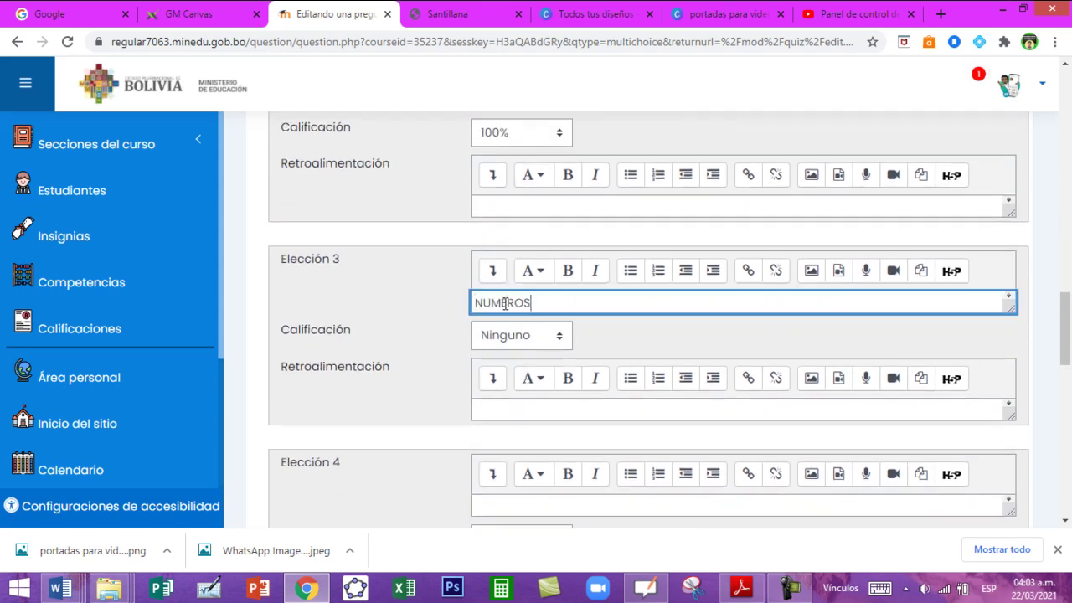
pyautogui.write(' NEGATIVOS Y DECIMAL')
pyautogui.hotkey('ctrl', 'z')
pyautogui.hotkey('ctrl', 'z')
# - Enter "NUMEROS FRACCIONARIOS, NEGATIVOS Y EL CERO" as the answer text of Elección 4
pyautogui.scroll(-3, 513, 352)
pyautogui.scroll(-1, 513, 381)
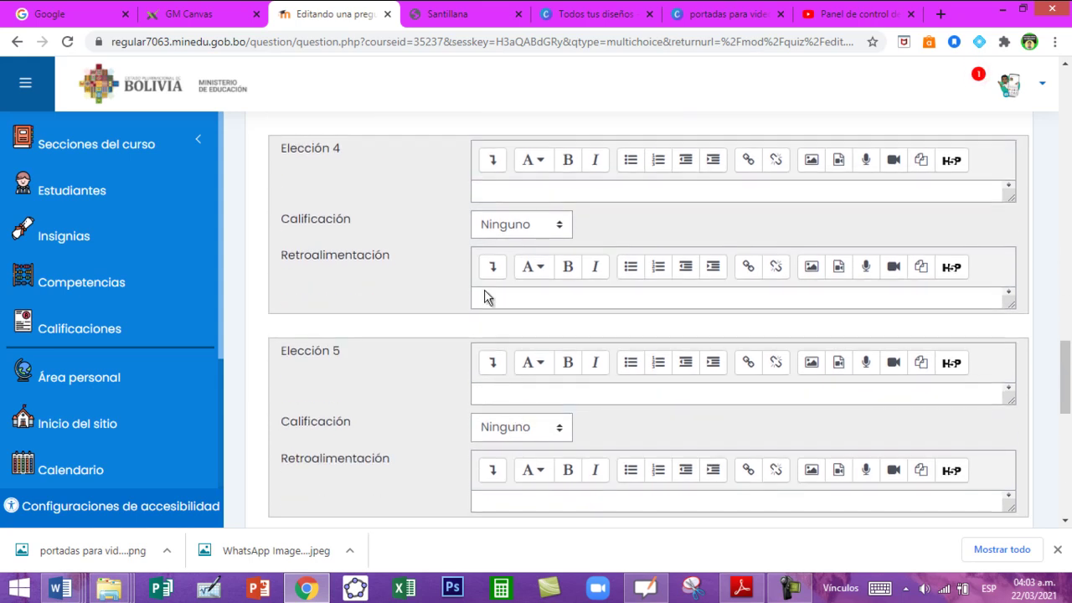
pyautogui.click(492, 195)
pyautogui.write('NUM')
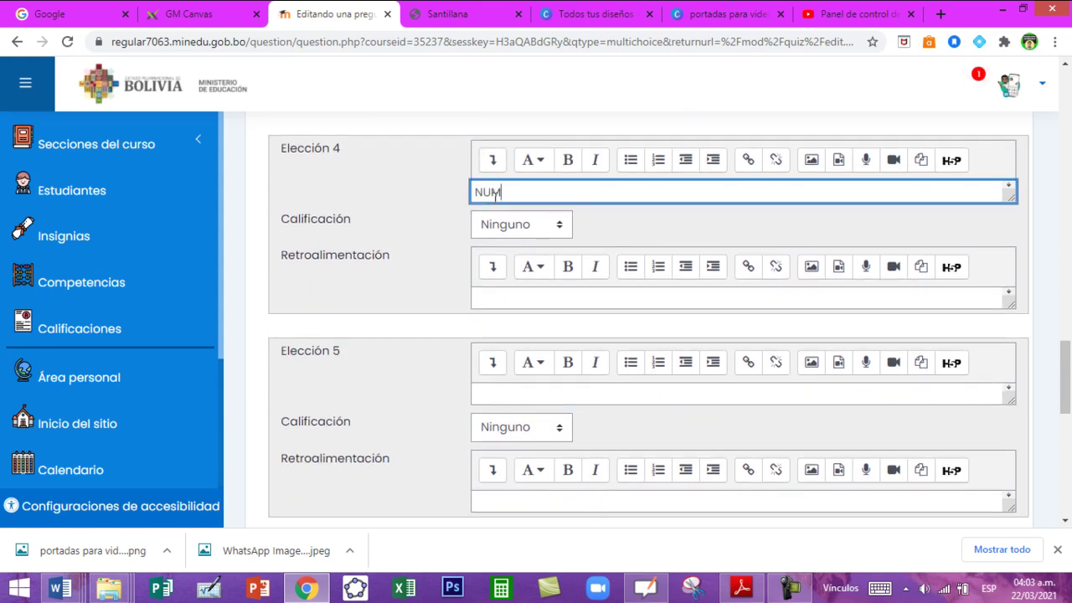
pyautogui.write('EROS FRACCIONARIOS,')
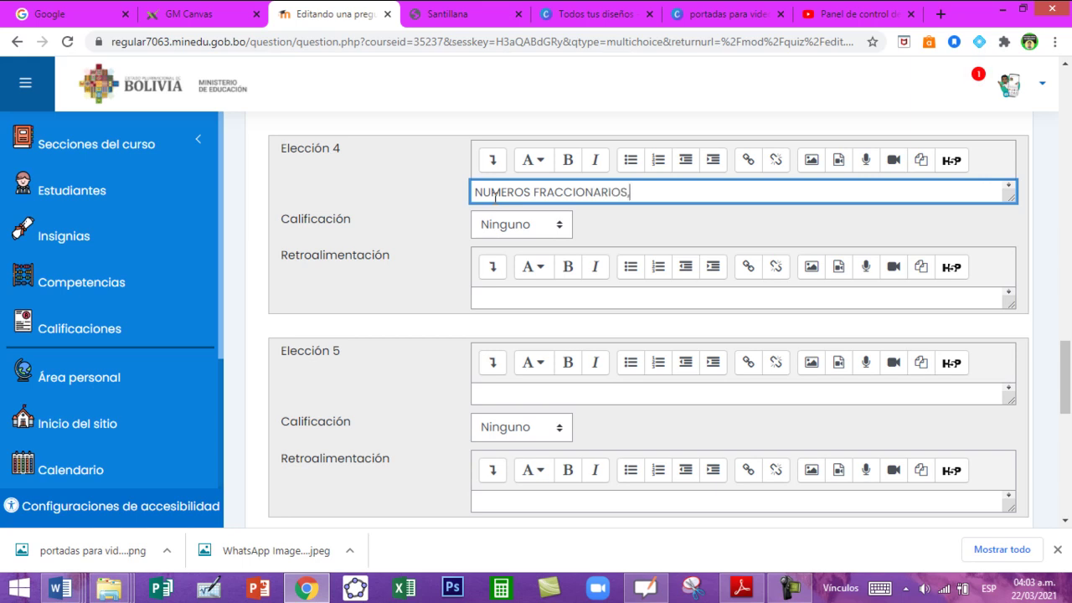
pyautogui.write(' NEGATIVOS Y EL CERO')
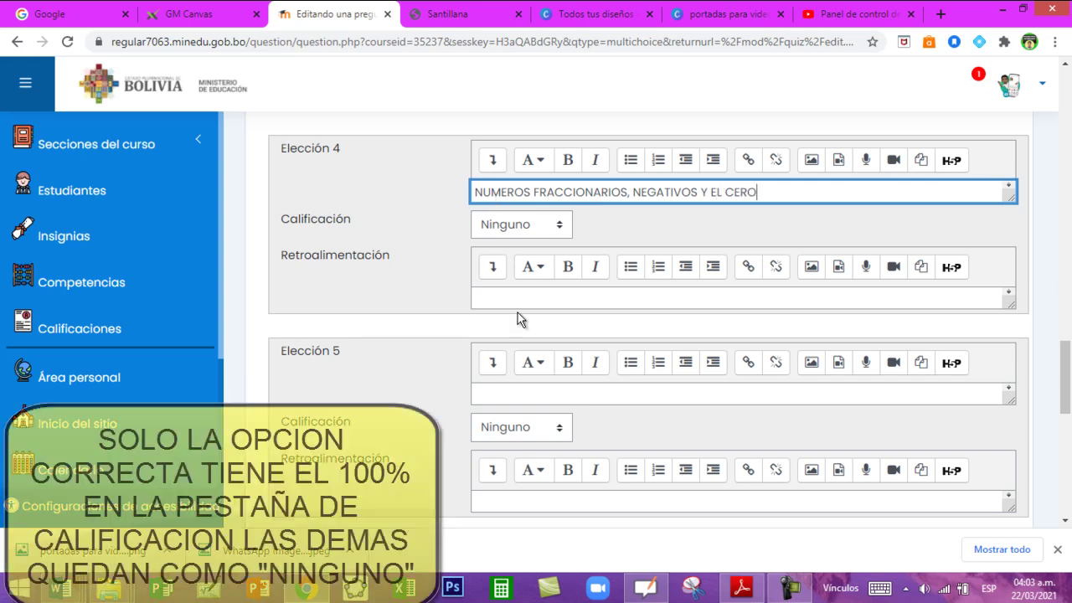
# - Check the answer choices and their grades, and save PREGUNTA 1 to the questionnaire
pyautogui.scroll(9, 517, 314)
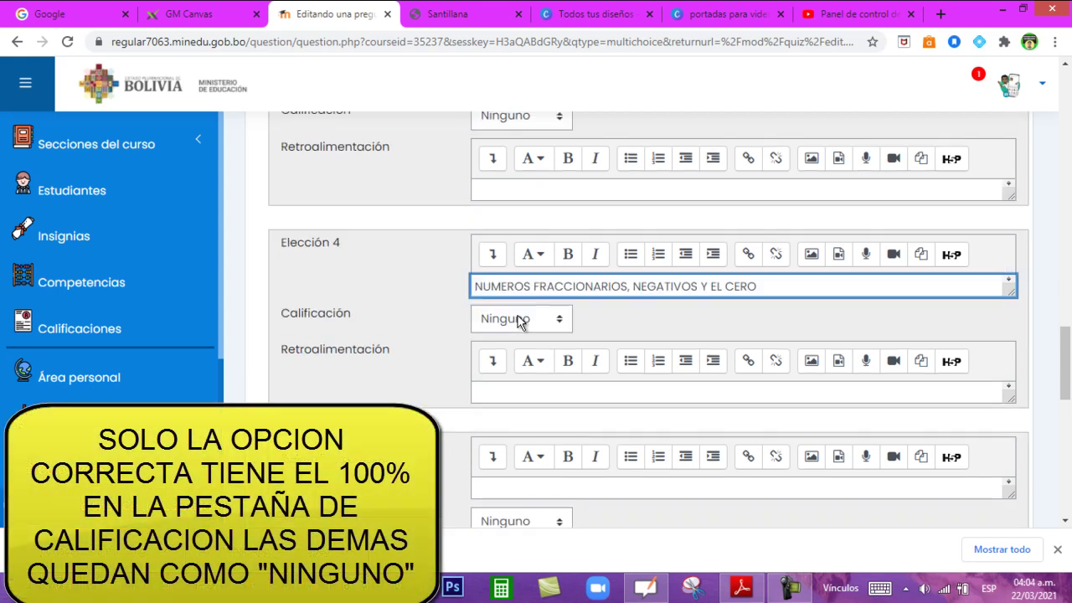
pyautogui.scroll(-2, 518, 315)
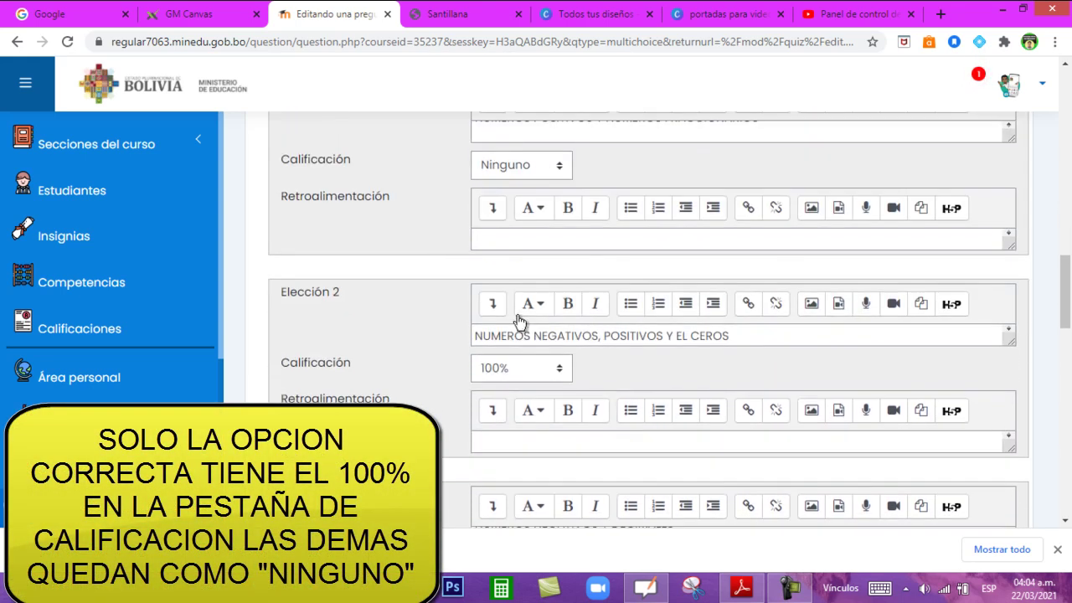
pyautogui.scroll(-3, 596, 319)
pyautogui.scroll(-1, 592, 356)
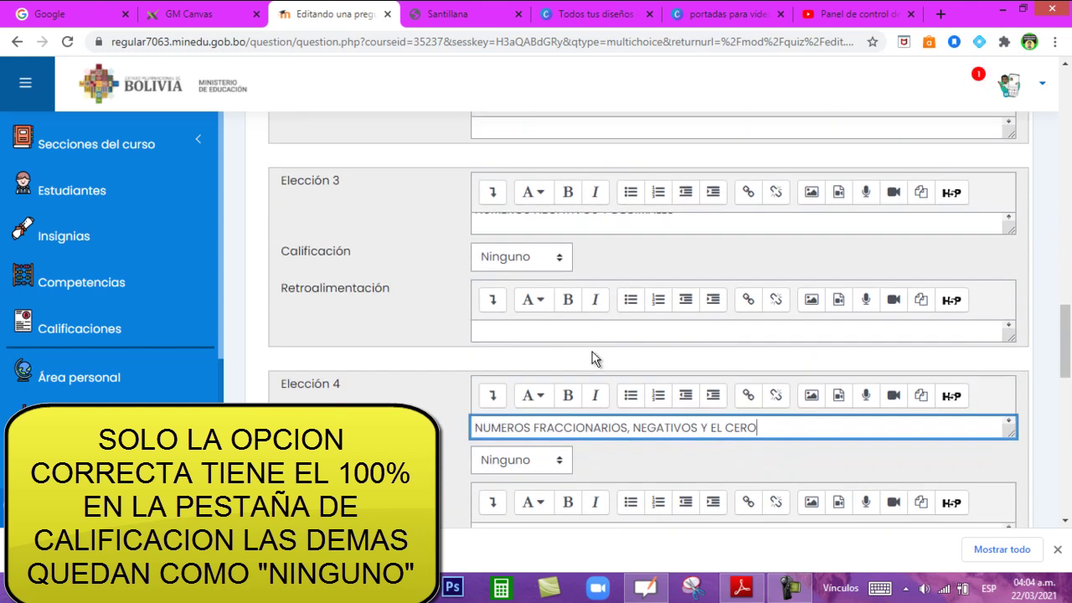
pyautogui.scroll(-6, 592, 356)
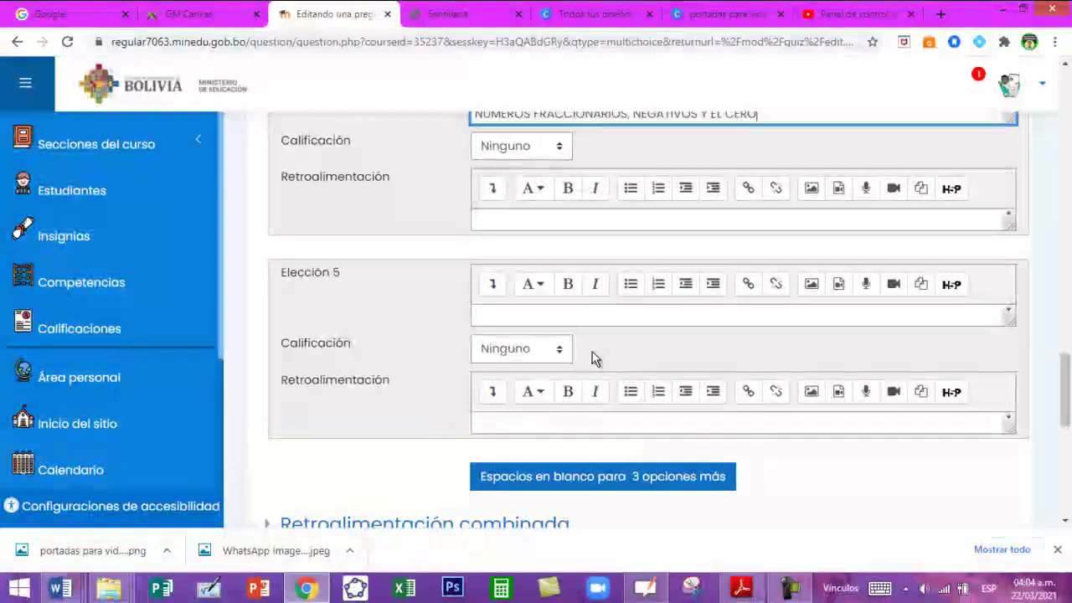
pyautogui.scroll(-1, 716, 416)
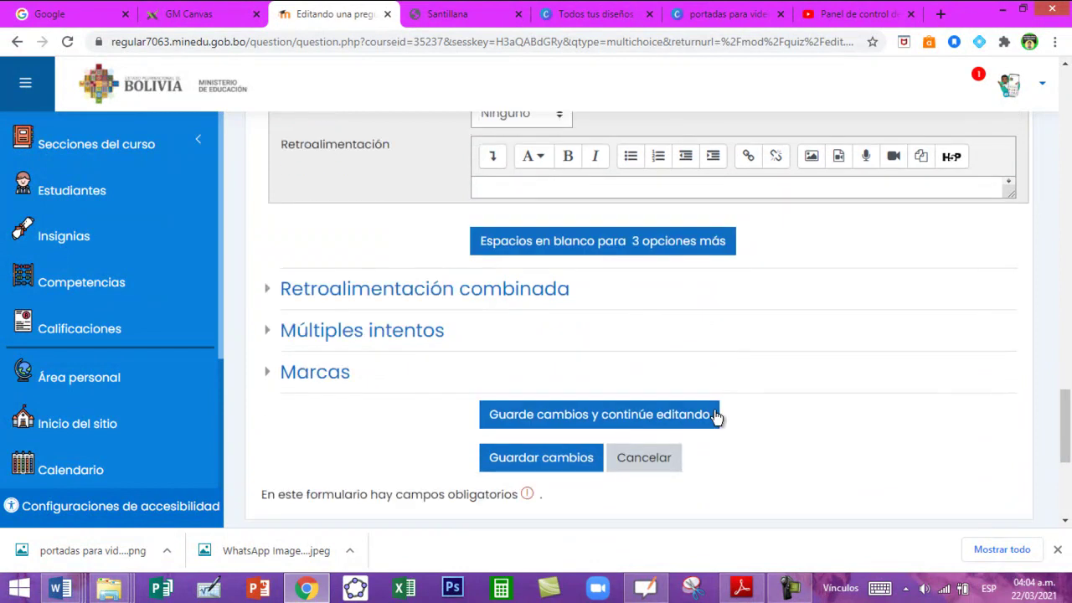
pyautogui.scroll(6, 706, 335)
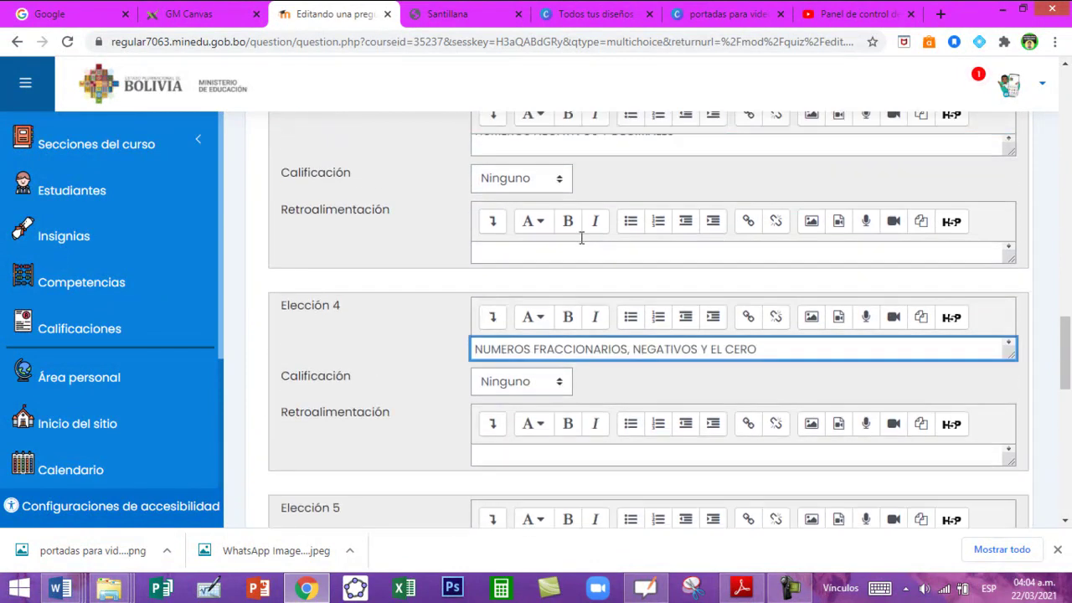
pyautogui.scroll(-5, 580, 242)
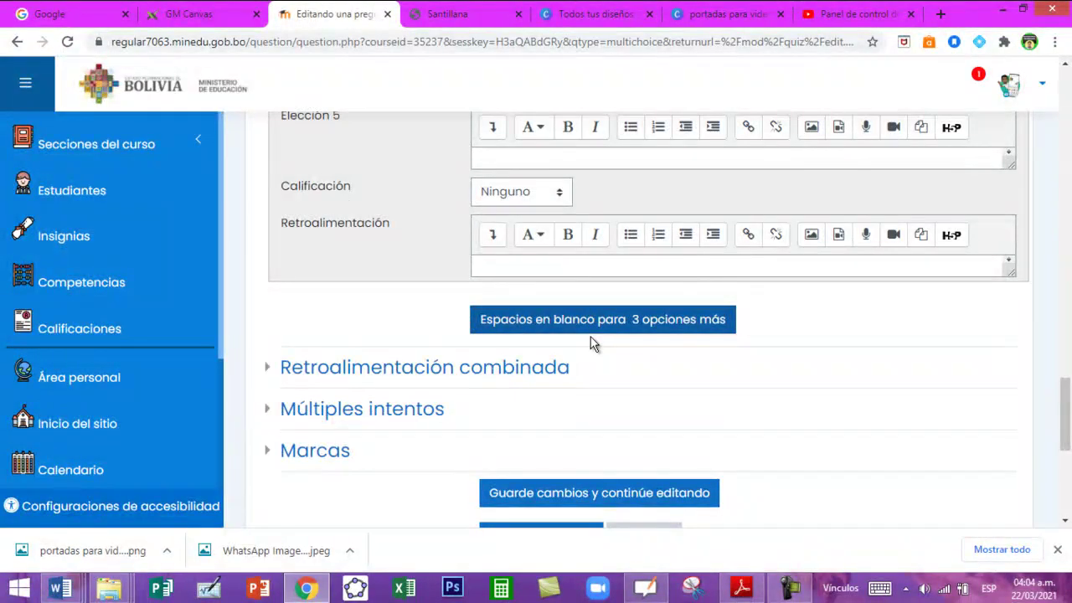
pyautogui.scroll(-2, 591, 335)
pyautogui.click(560, 387)
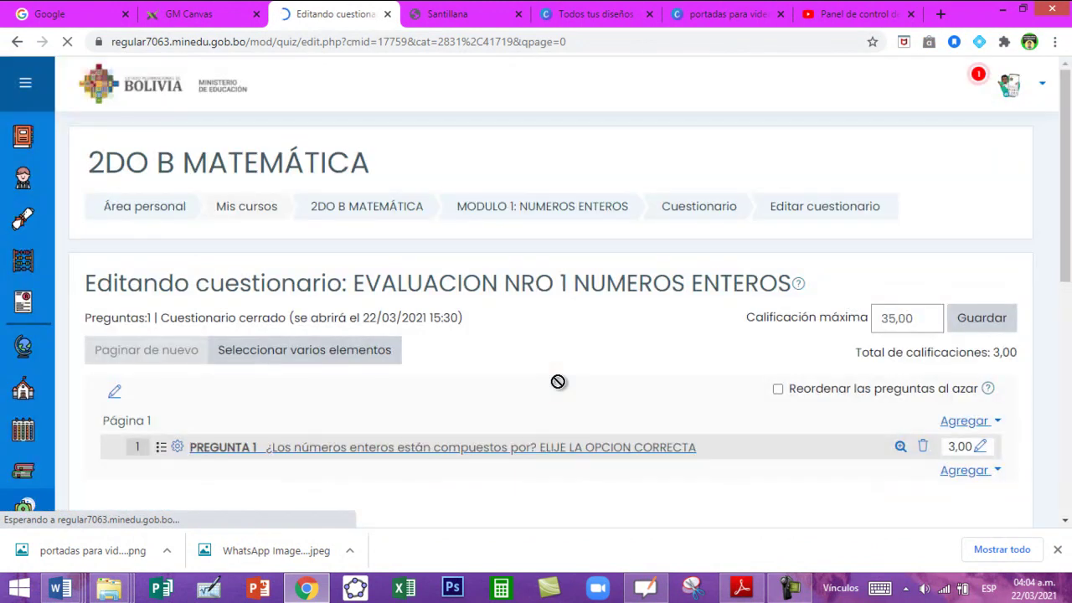
# - Add a new Verdadero/Falso question after PREGUNTA 1 and name it "PREGUNTA 2"
pyautogui.scroll(-2, 558, 382)
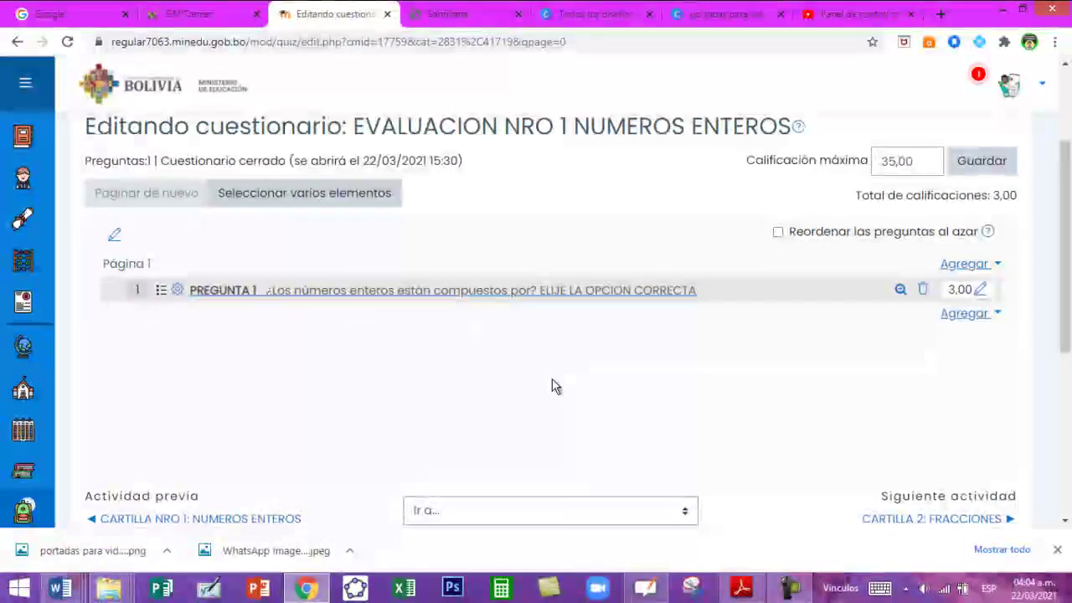
pyautogui.click(965, 316)
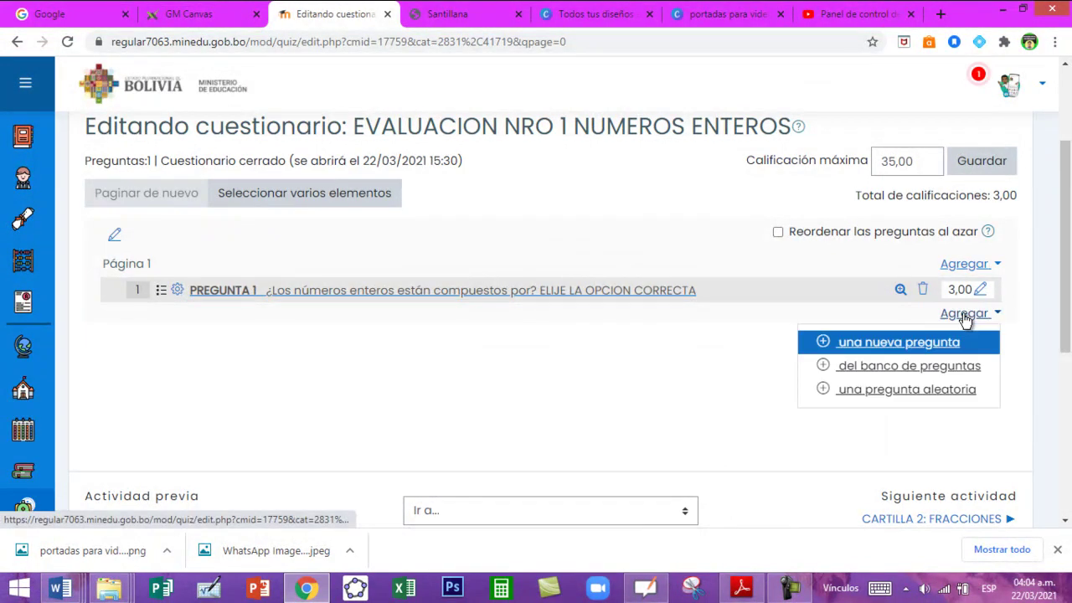
pyautogui.click(922, 351)
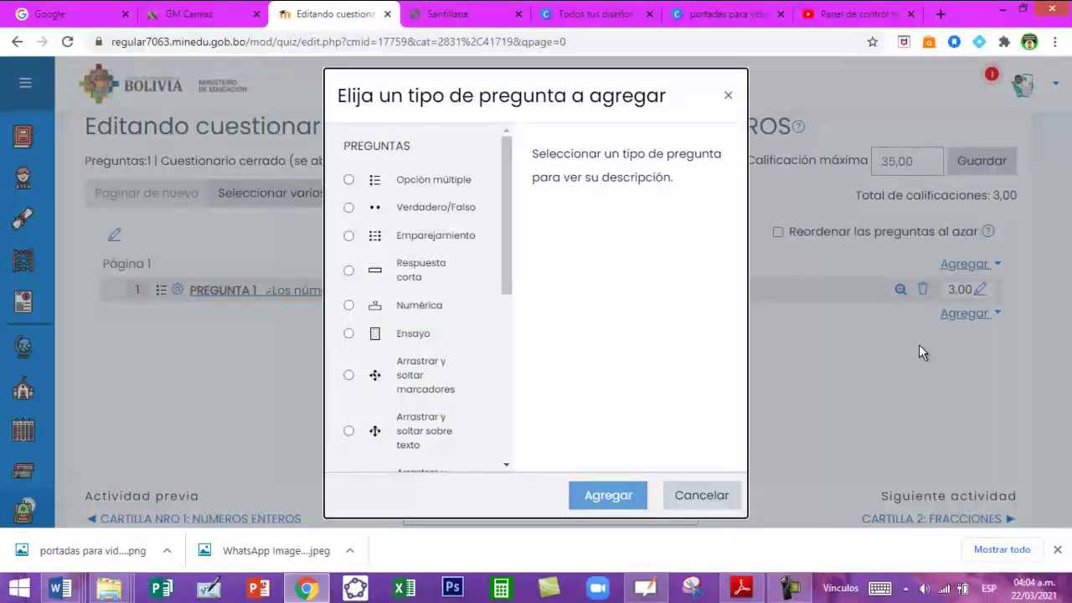
pyautogui.click(348, 207)
pyautogui.click(616, 499)
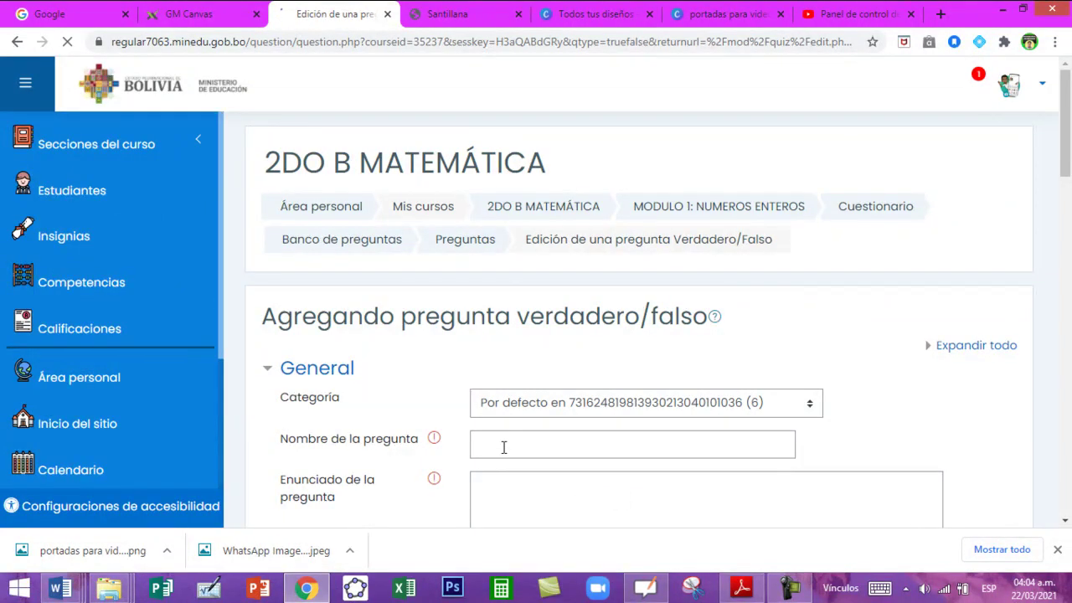
pyautogui.click(504, 448)
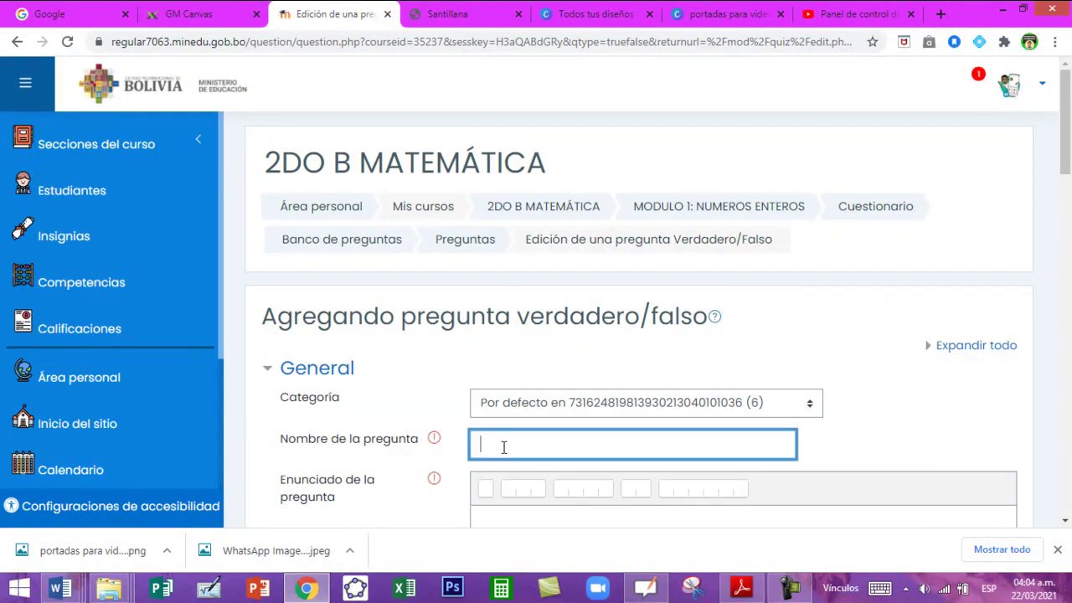
pyautogui.write('PREGUNTA 2')
# - Switch to the Word document and copy the second item, "El resultado de sumar dos números negativos es un numero positivo"
pyautogui.scroll(-2, 516, 434)
pyautogui.click(516, 395)
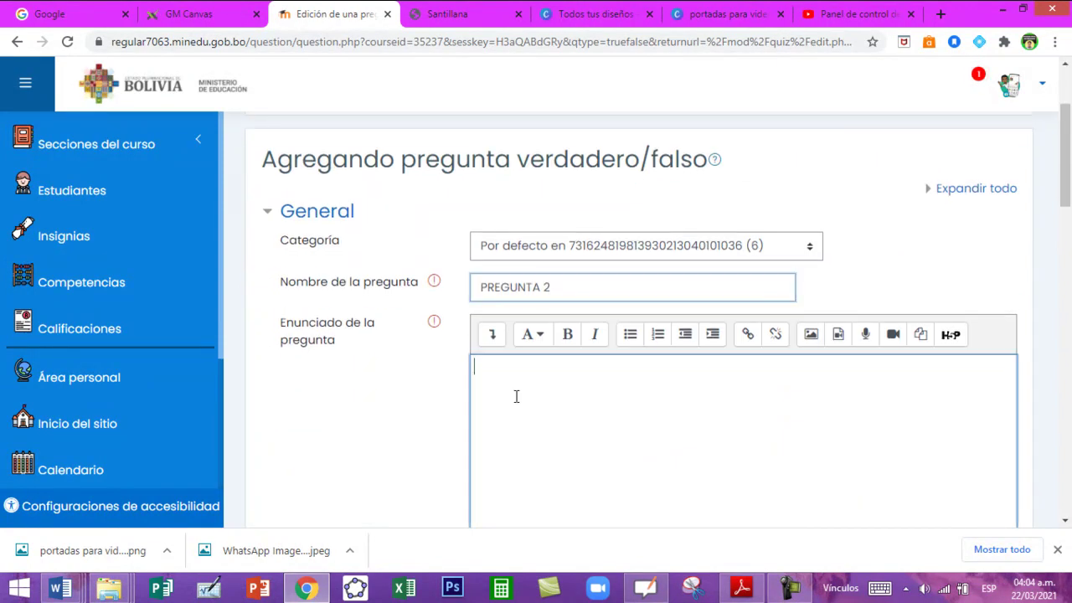
pyautogui.moveTo(61, 588)
pyautogui.click(421, 541)
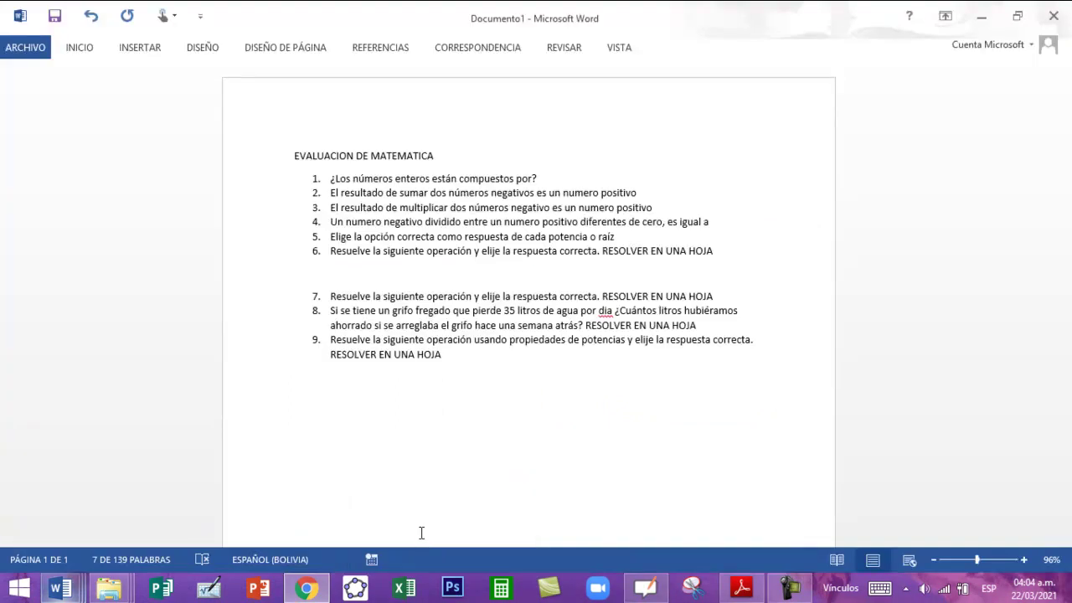
pyautogui.moveTo(332, 191); pyautogui.dragTo(646, 196)
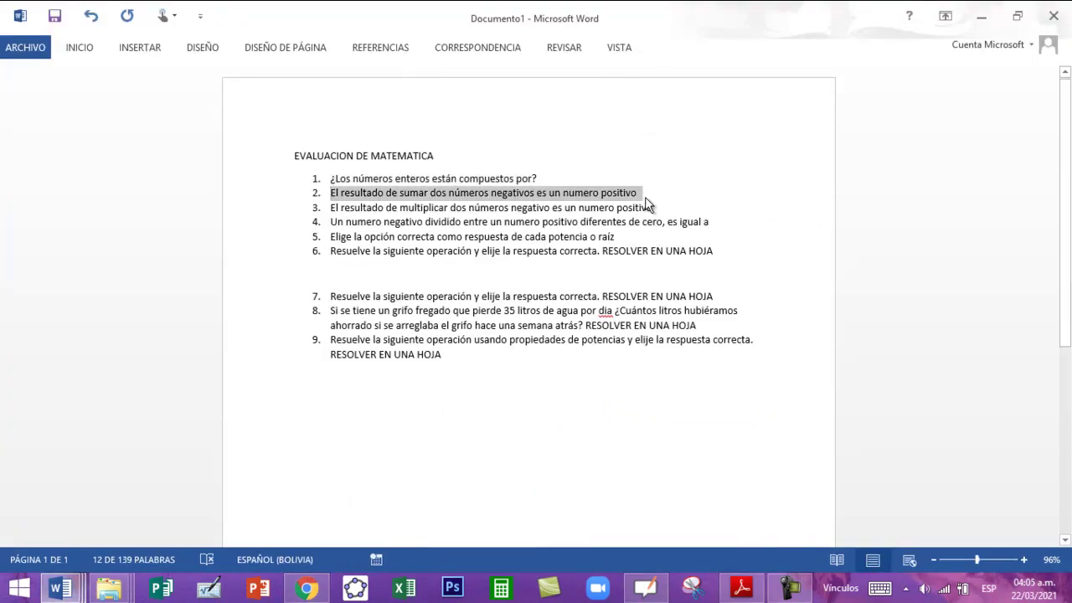
# - Back in Chrome, paste the copied sentence as the statement of PREGUNTA 2 and remove its leading list number
pyautogui.click(306, 588)
pyautogui.click(520, 423)
pyautogui.write('1. El resultado de sumar dos números negativos es un numero positivo')
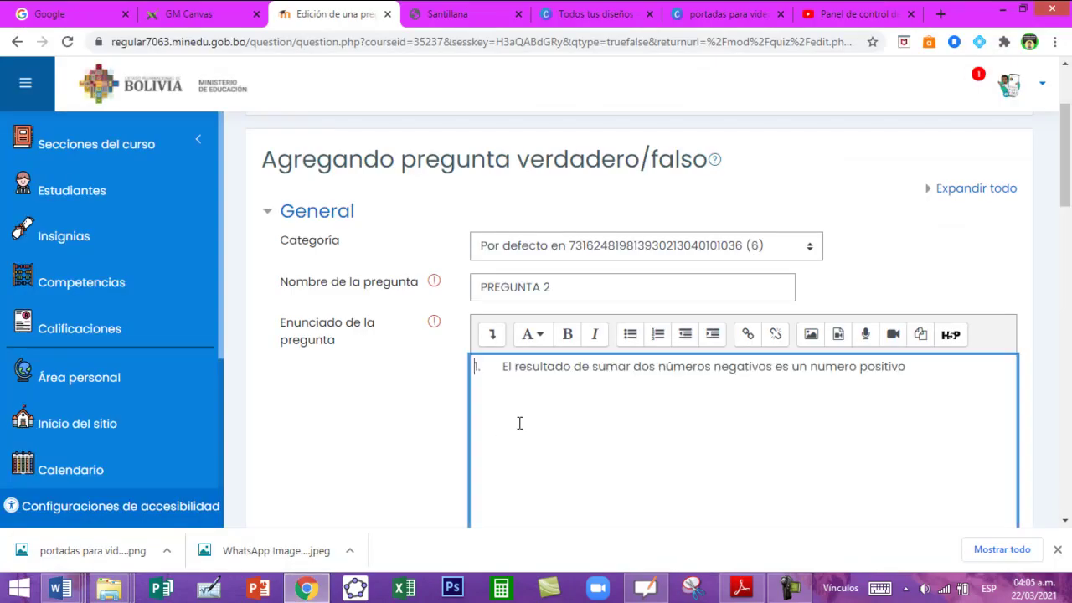
pyautogui.click(502, 366)
pyautogui.press('BackSpace')
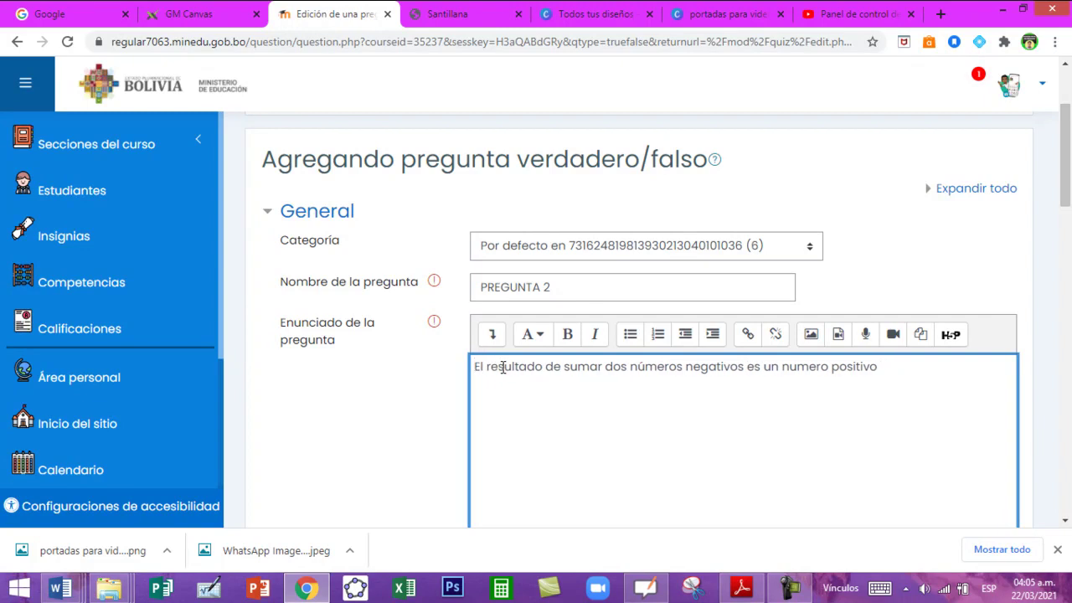
# - Set the default mark of PREGUNTA 2 to 3 and its correct answer to Falso
pyautogui.scroll(-3, 637, 458)
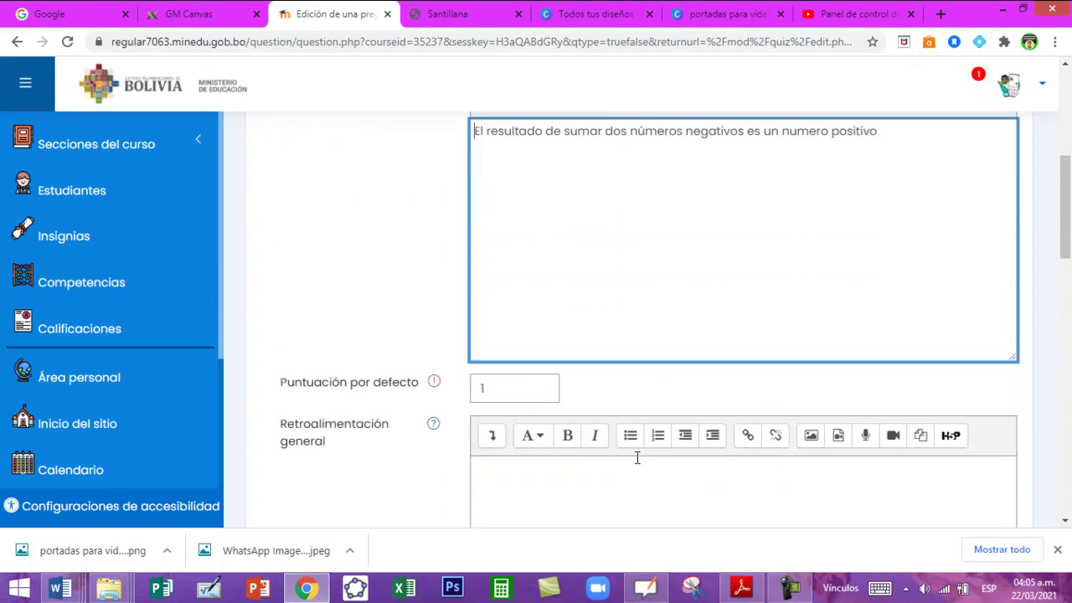
pyautogui.click(512, 388)
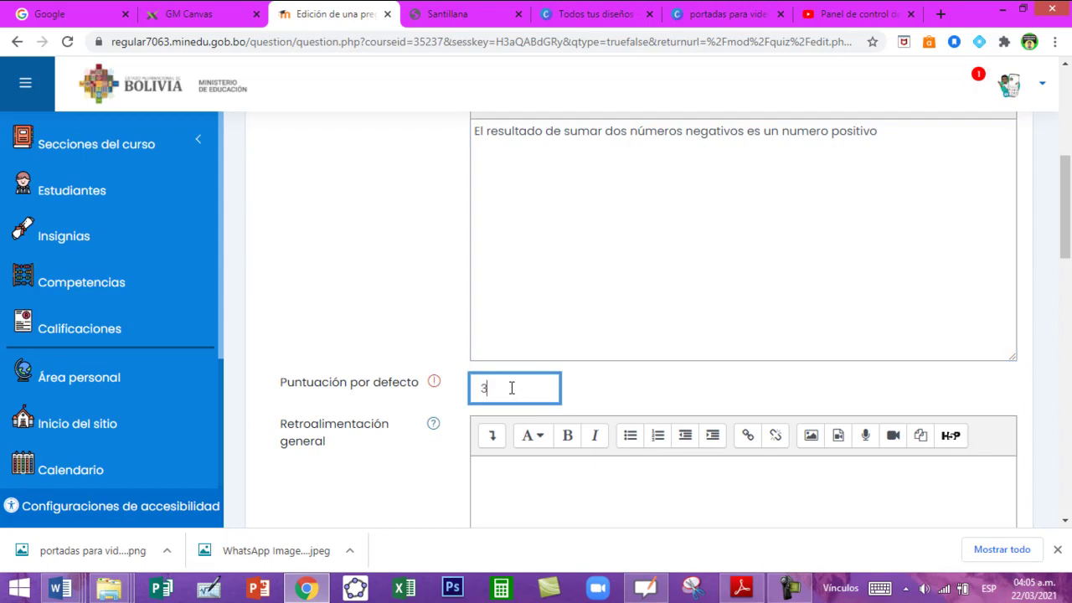
pyautogui.scroll(-1, 539, 436)
pyautogui.scroll(-3, 540, 431)
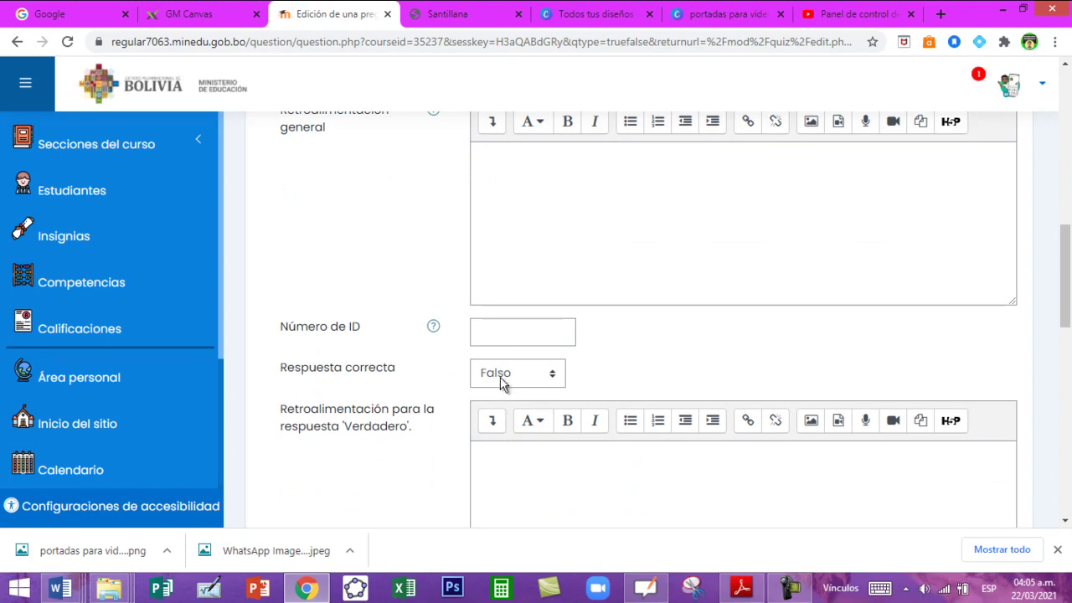
pyautogui.click(503, 382)
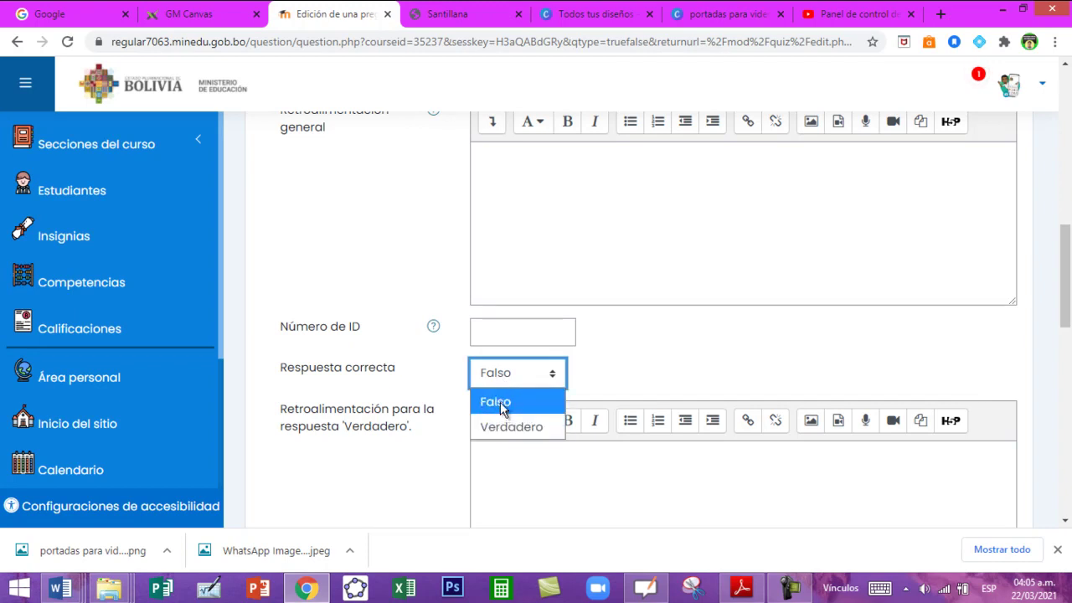
pyautogui.click(496, 403)
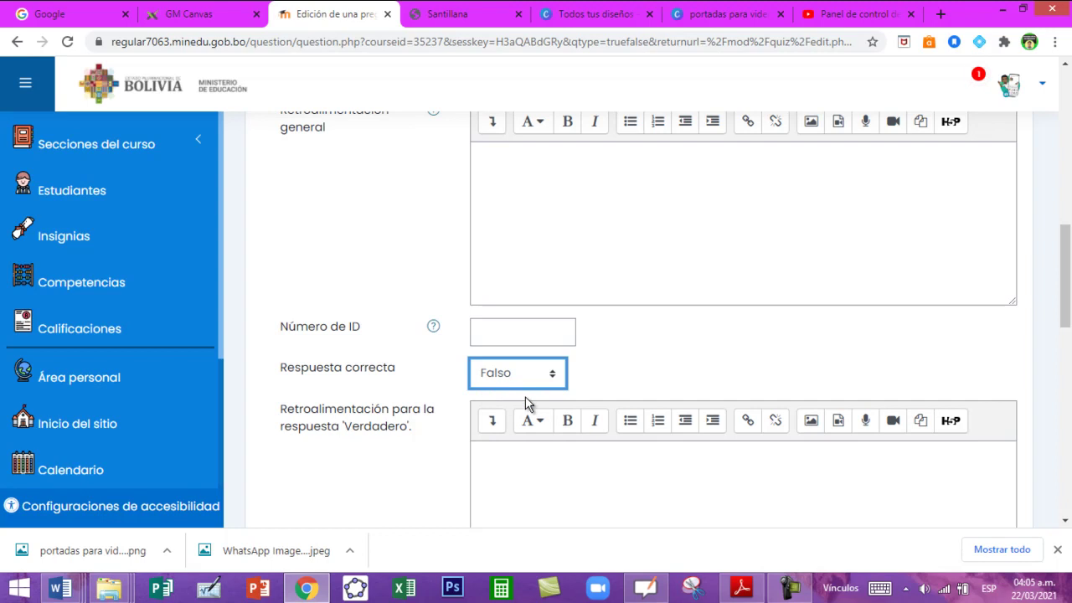
# - Save PREGUNTA 2 to the questionnaire, leaving the feedback fields empty
pyautogui.scroll(-1, 591, 440)
pyautogui.scroll(-4, 592, 440)
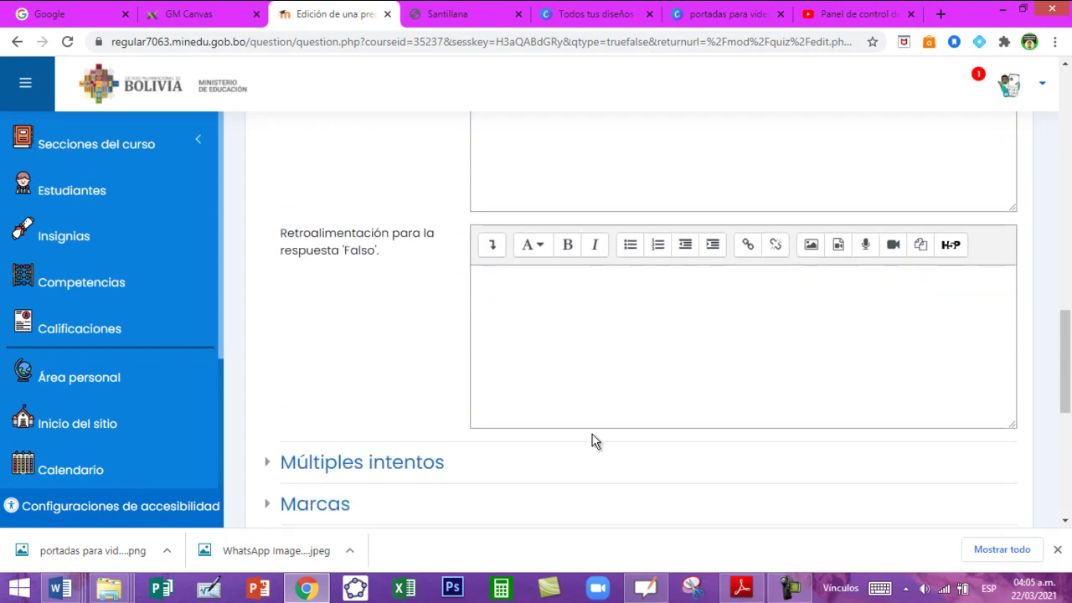
pyautogui.scroll(-3, 593, 441)
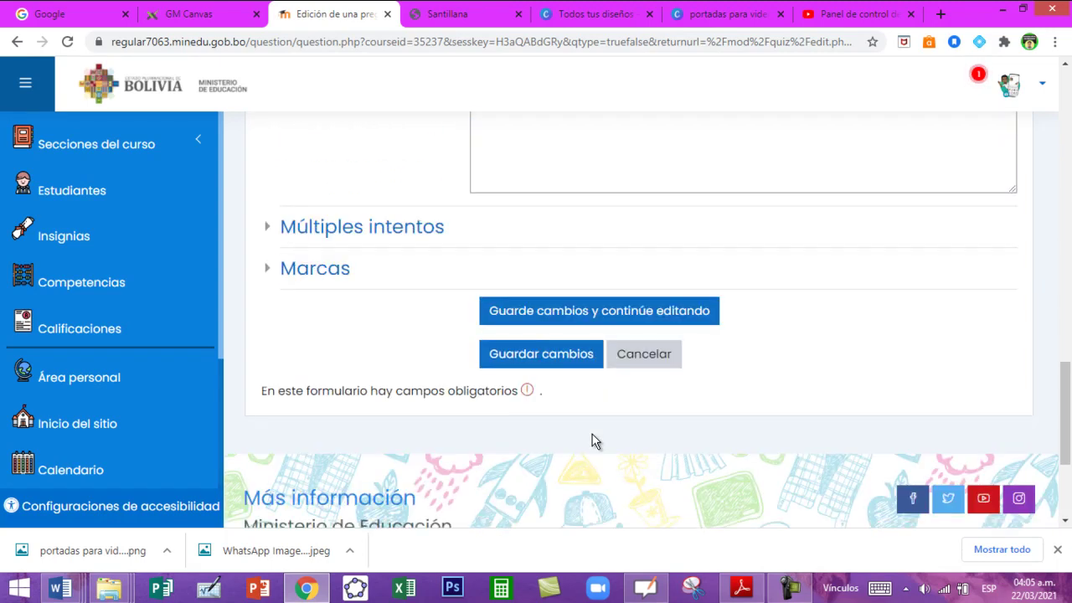
pyautogui.click(525, 356)
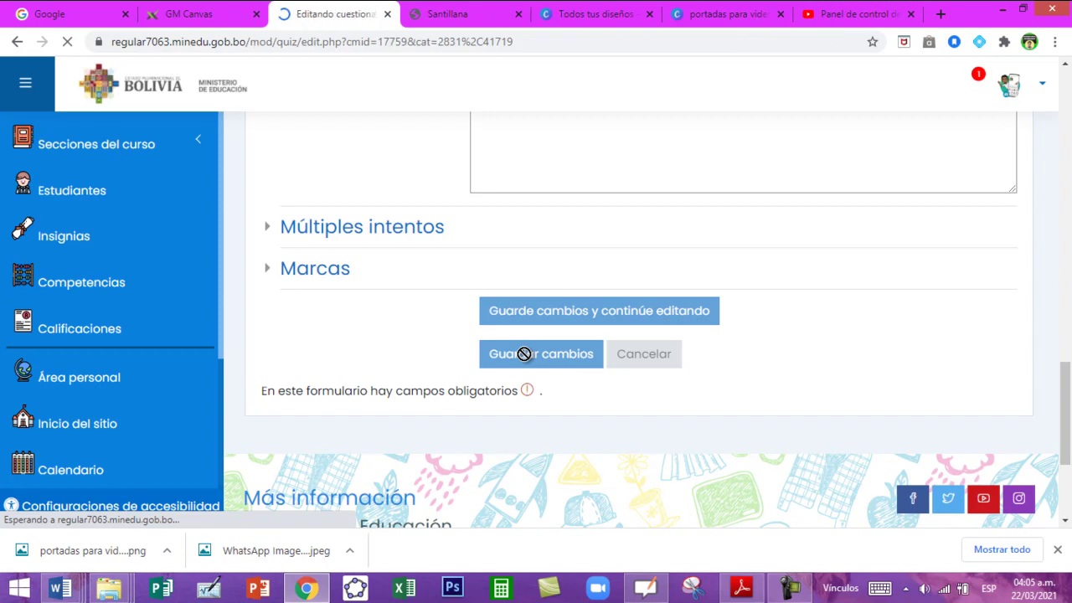
# - Add a new question of type Emparejamiento after PREGUNTA 2
pyautogui.scroll(-3, 524, 354)
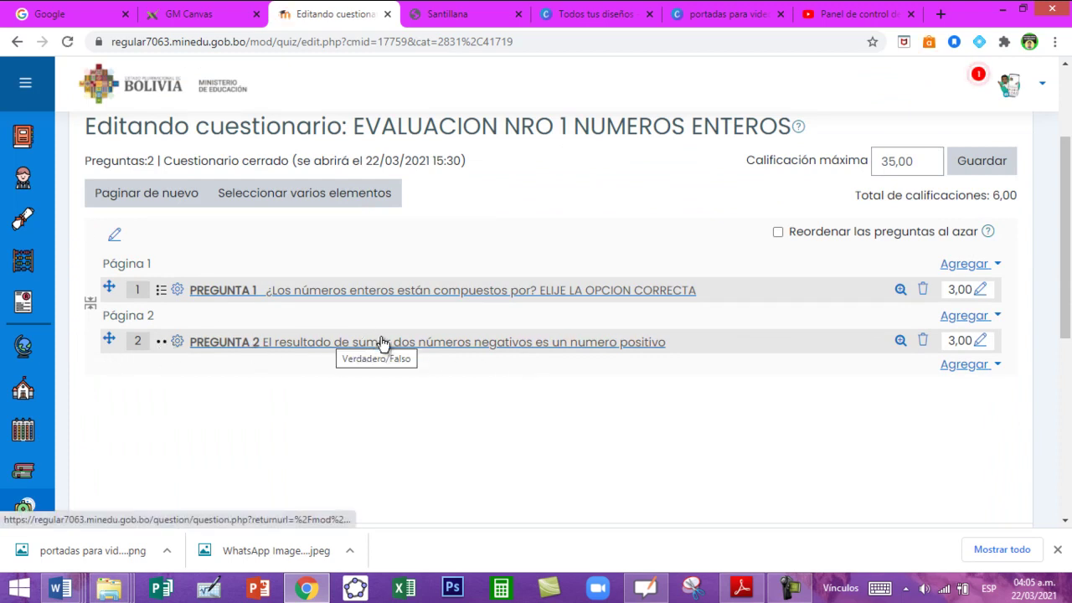
pyautogui.click(965, 370)
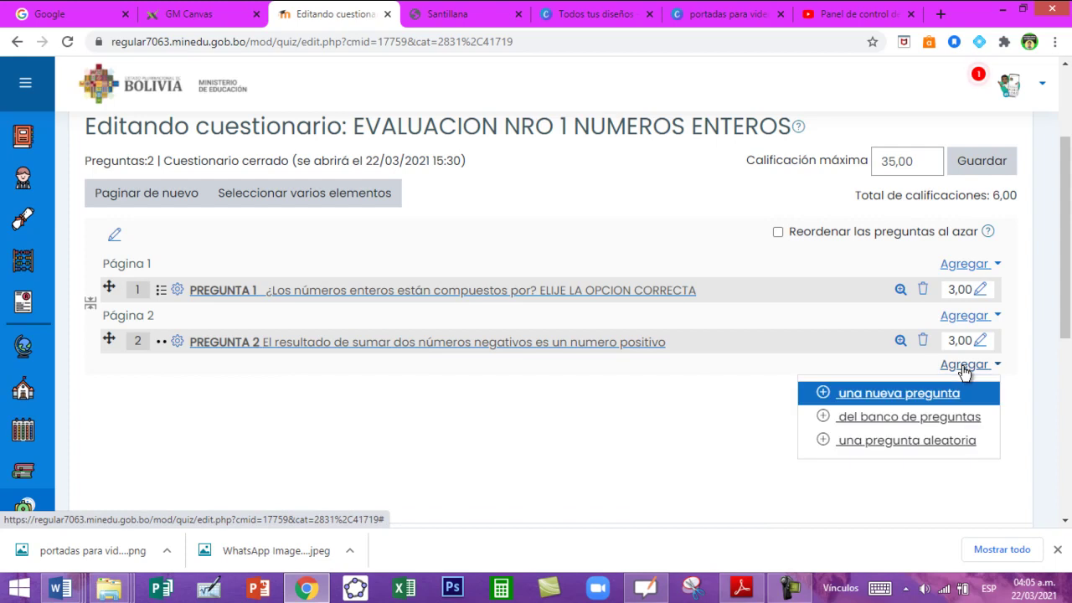
pyautogui.click(933, 395)
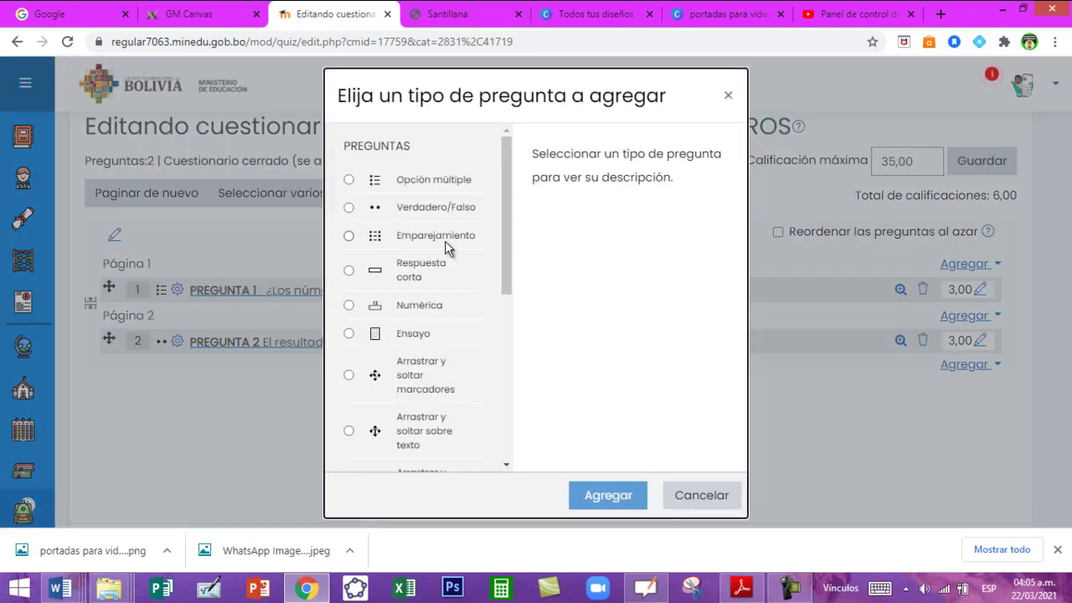
pyautogui.click(350, 235)
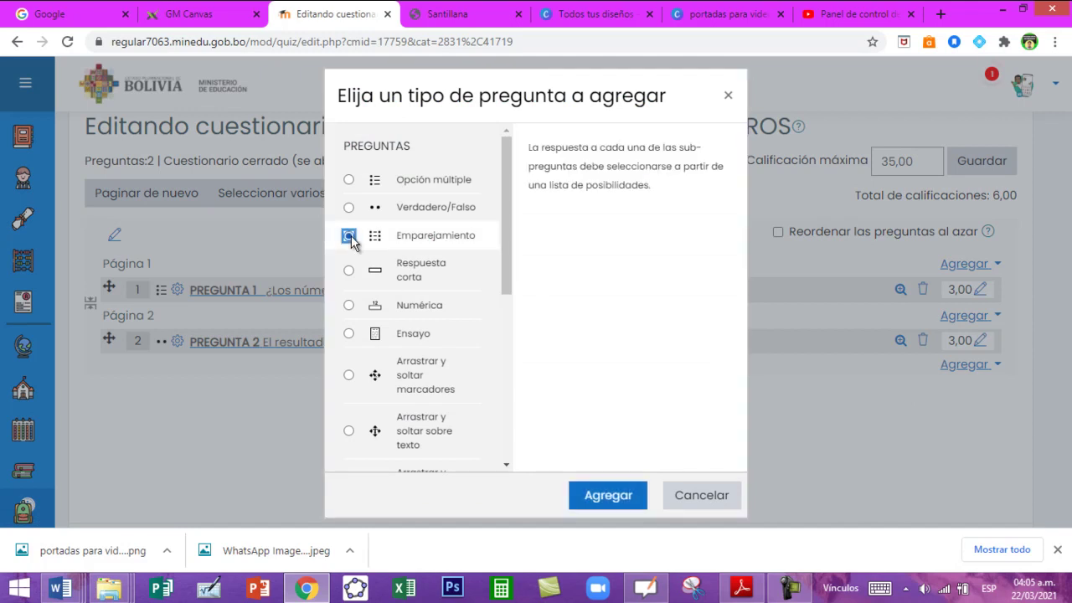
pyautogui.click(607, 496)
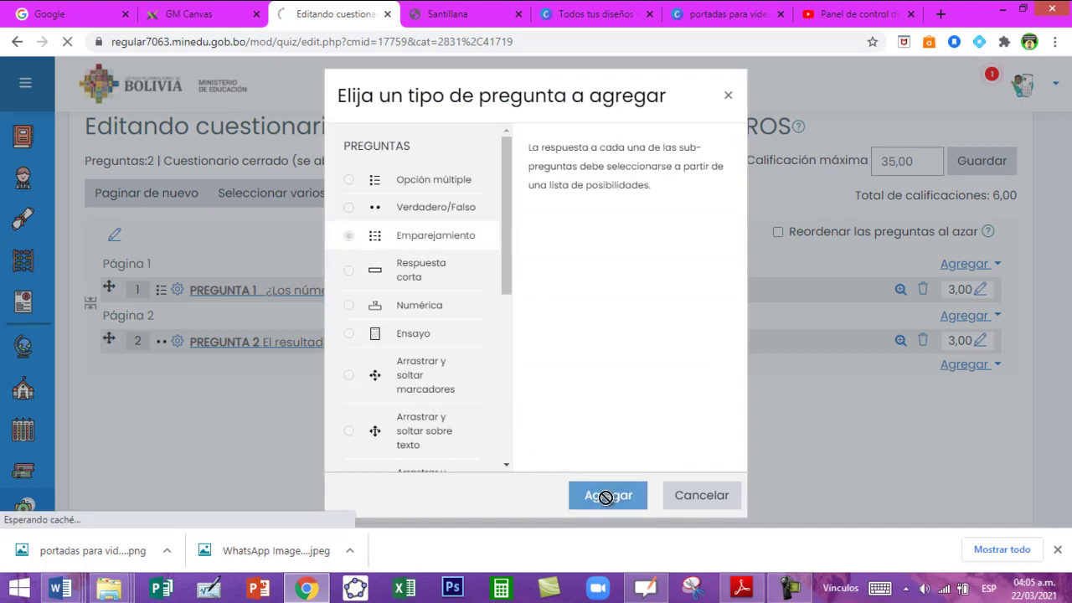